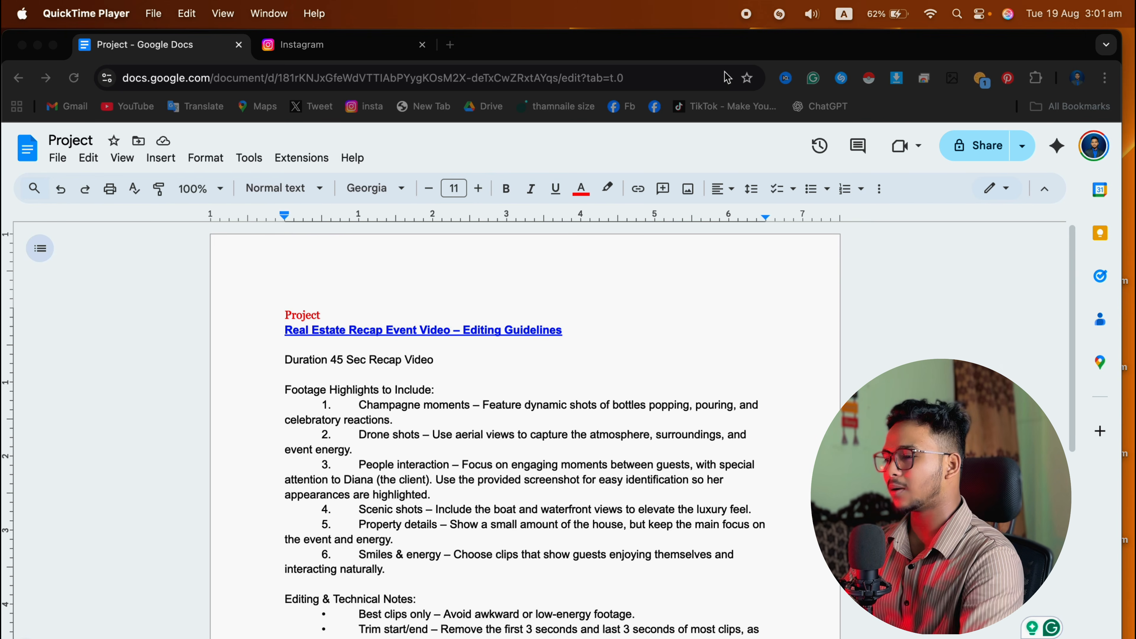
Step: Read the project title, the editing guidelines heading and the video duration at the start of the document
scroll(368, 309, down, 10)
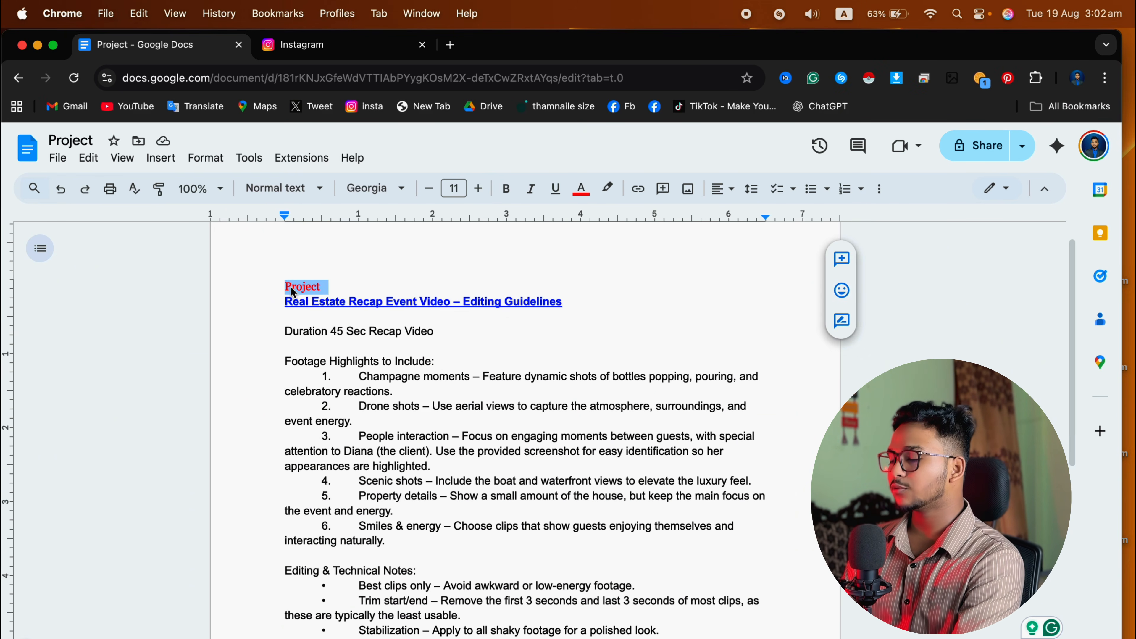
click(291, 286)
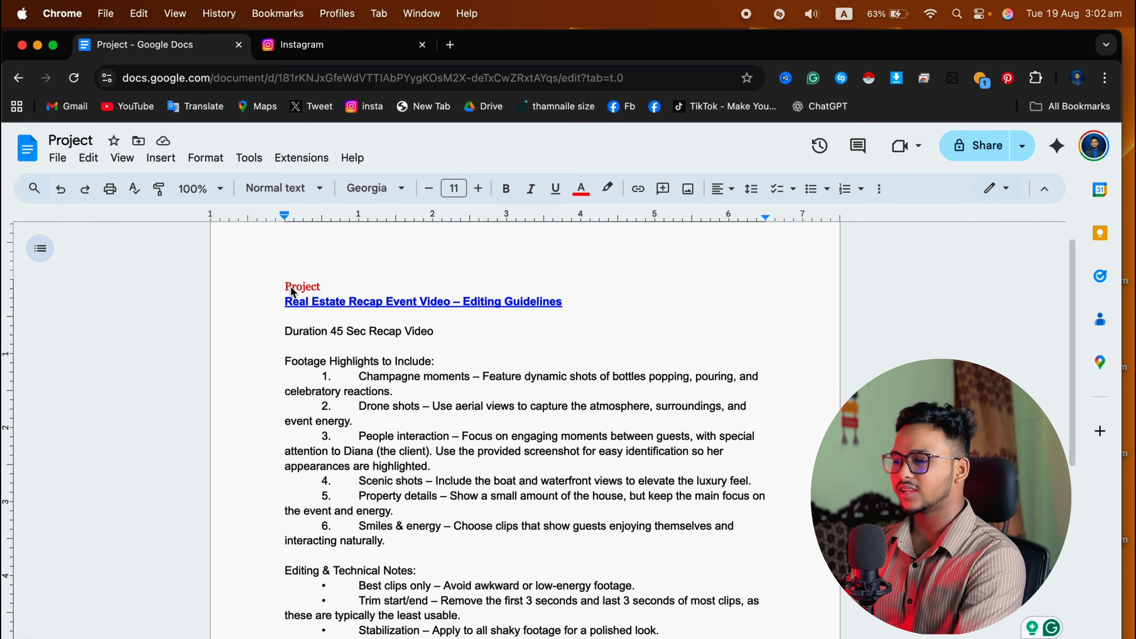
double_click(289, 287)
click(289, 289)
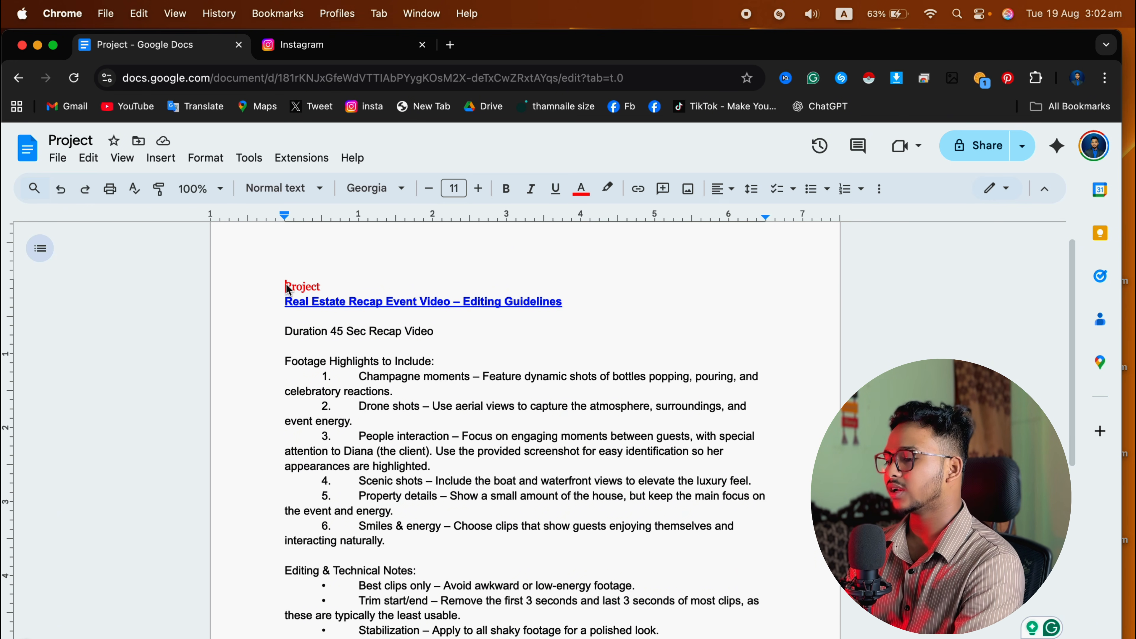
click(321, 303)
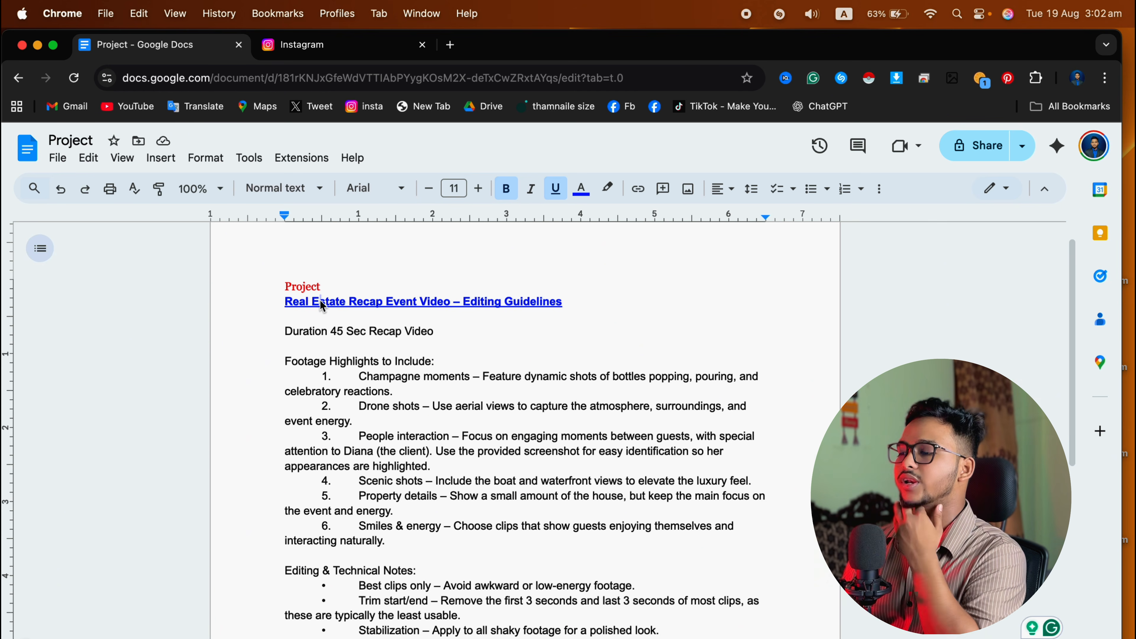
click(369, 331)
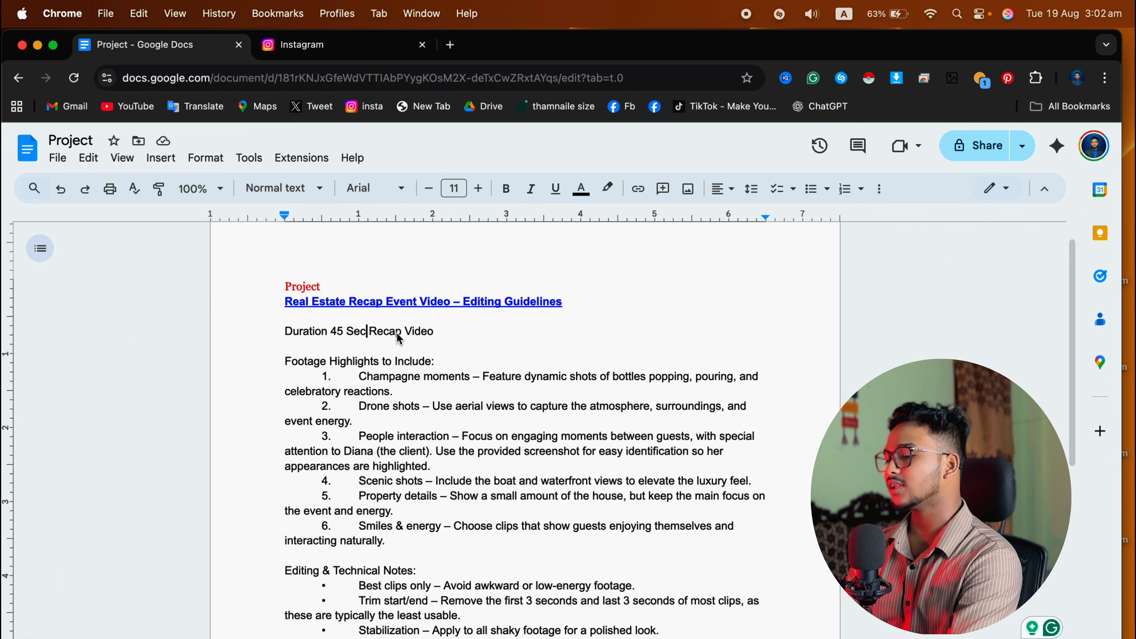
click(447, 332)
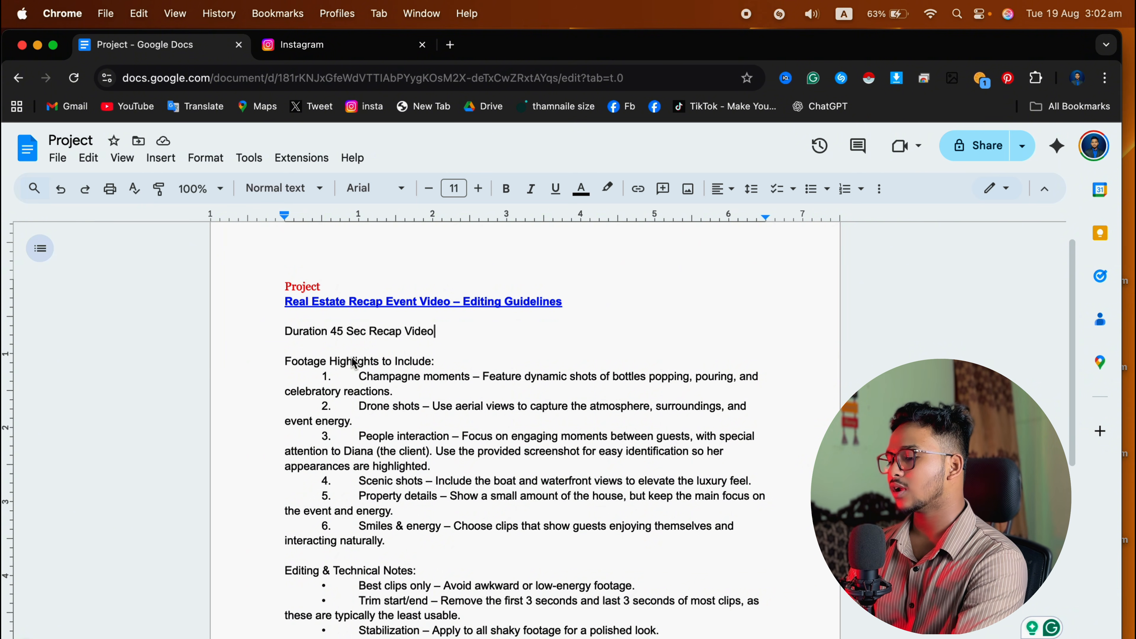
Step: Read the footage highlights on champagne moments, drone shots and people interaction
scroll(353, 367, down, 1)
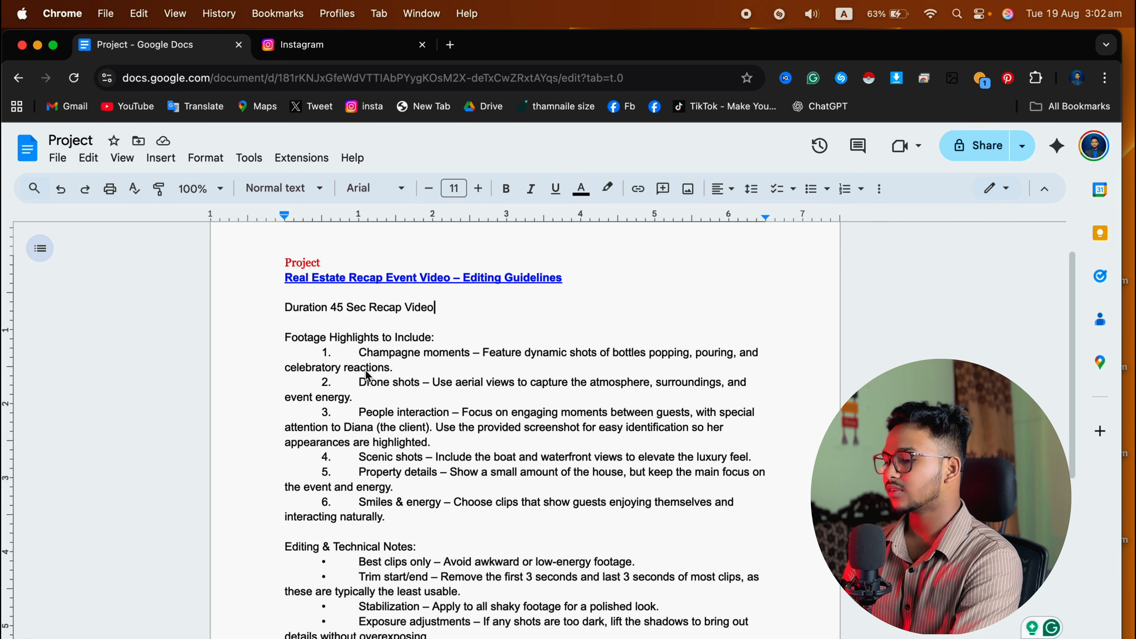
scroll(353, 385, down, 1)
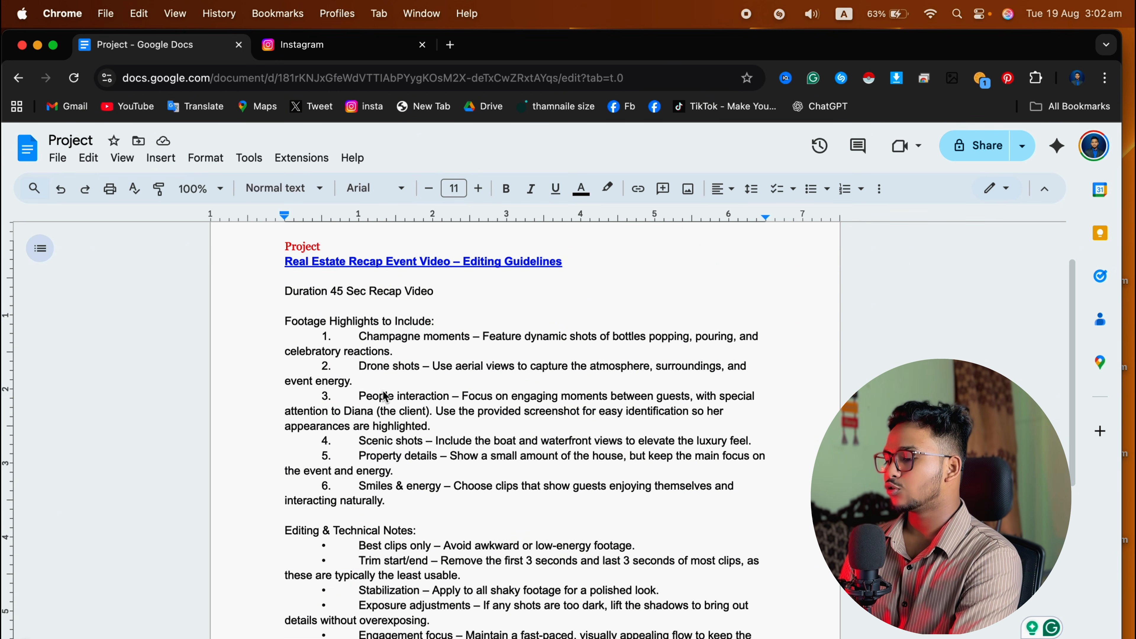
click(454, 365)
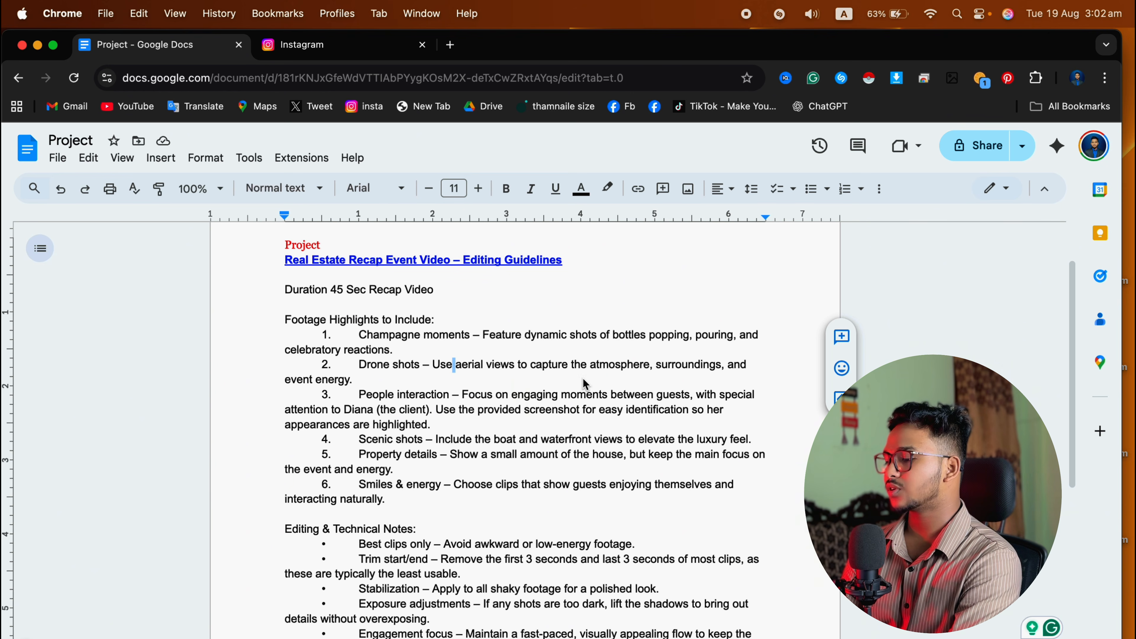
scroll(631, 376, down, 1)
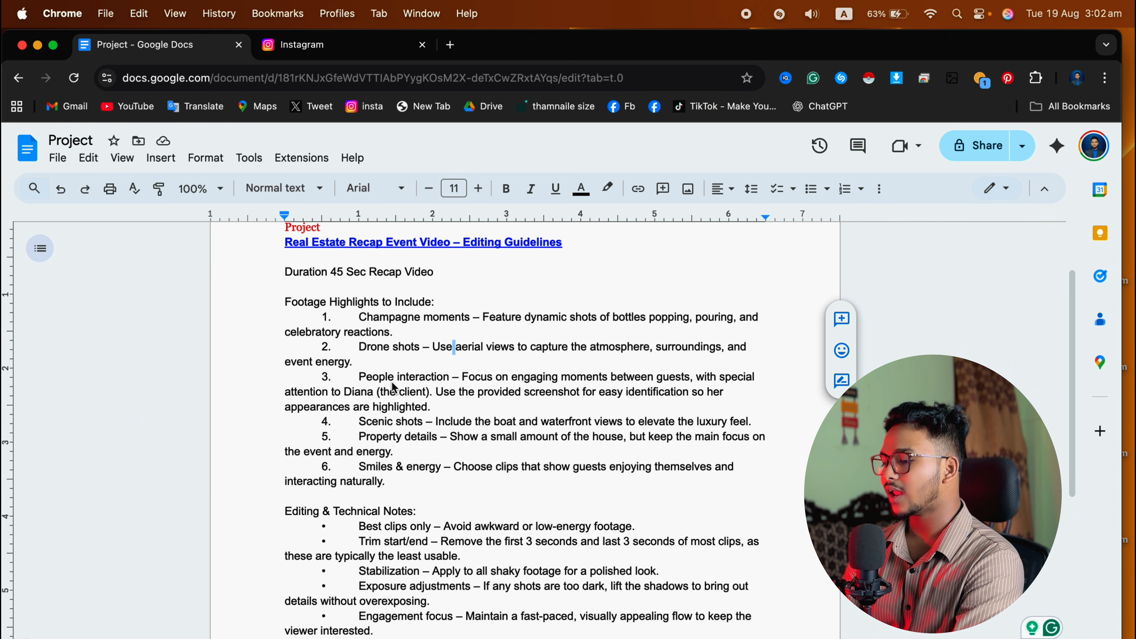
drag(449, 378, 492, 430)
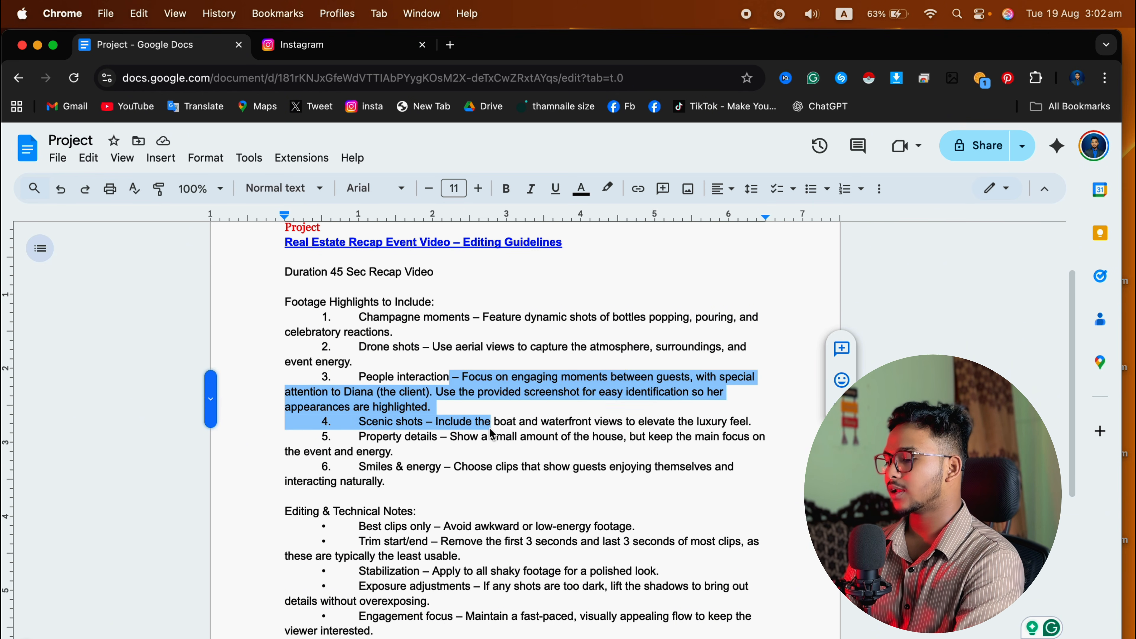
click(491, 430)
drag(464, 380, 434, 407)
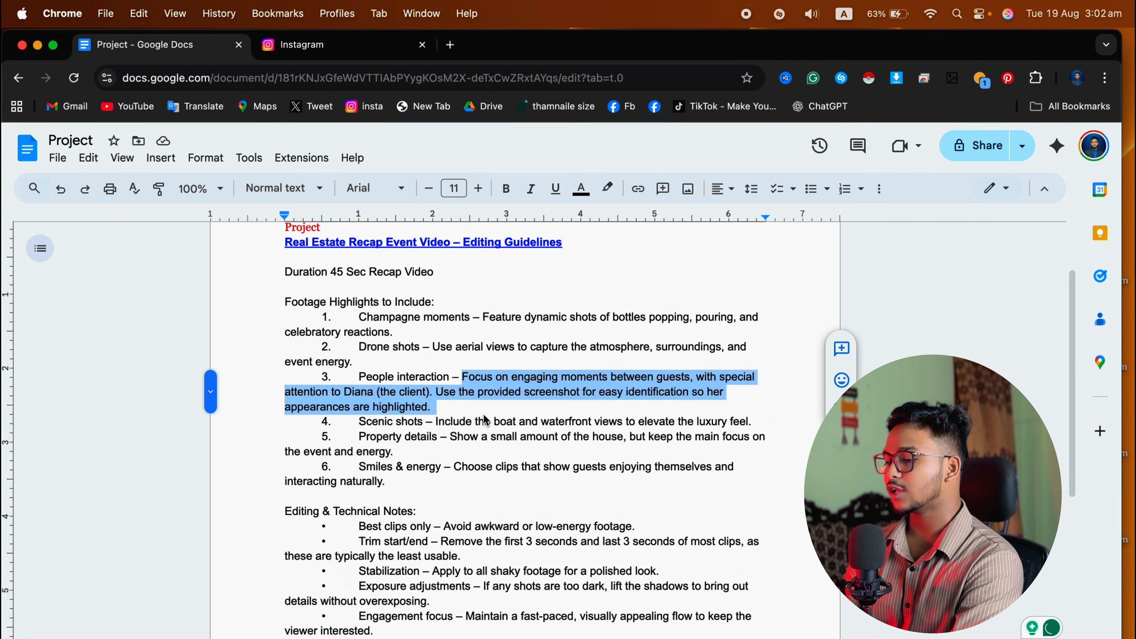
click(434, 385)
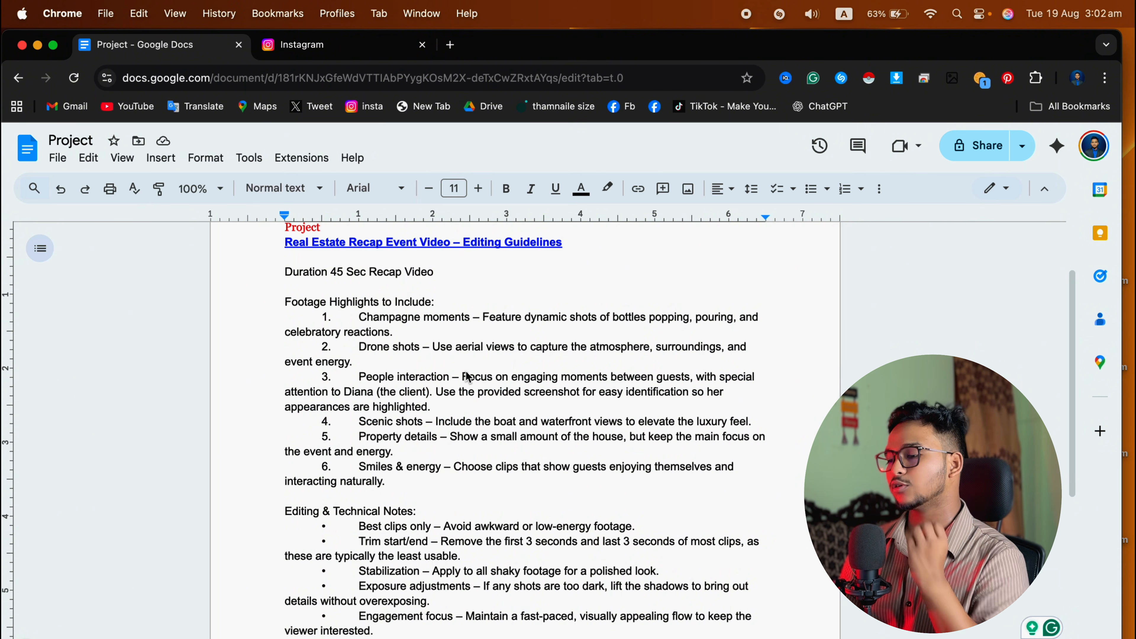
drag(447, 375, 477, 393)
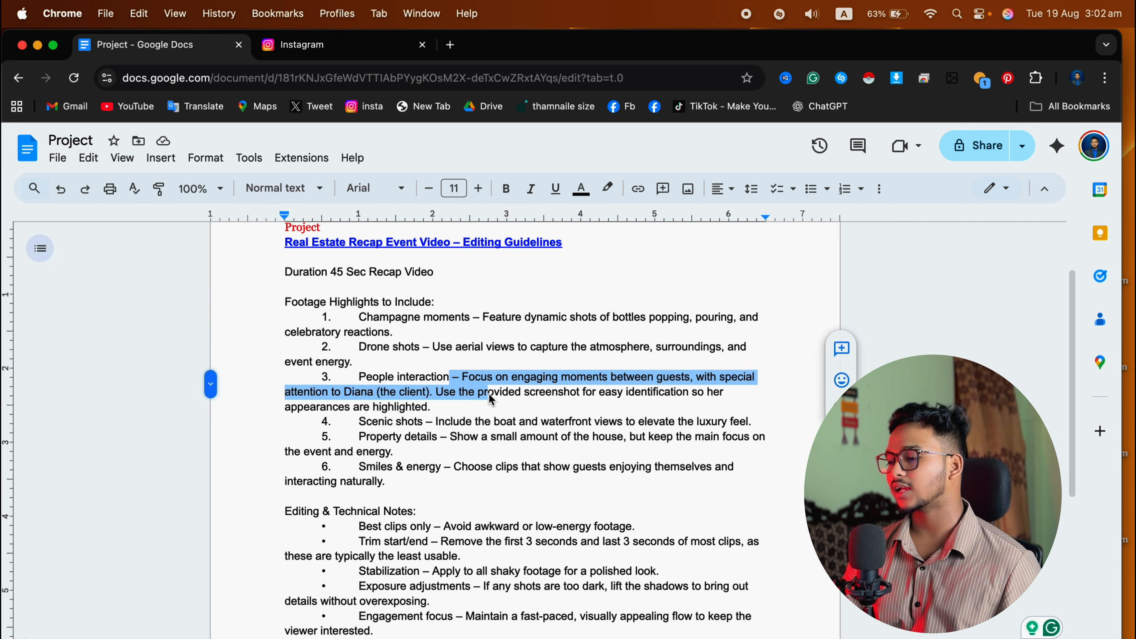
click(484, 392)
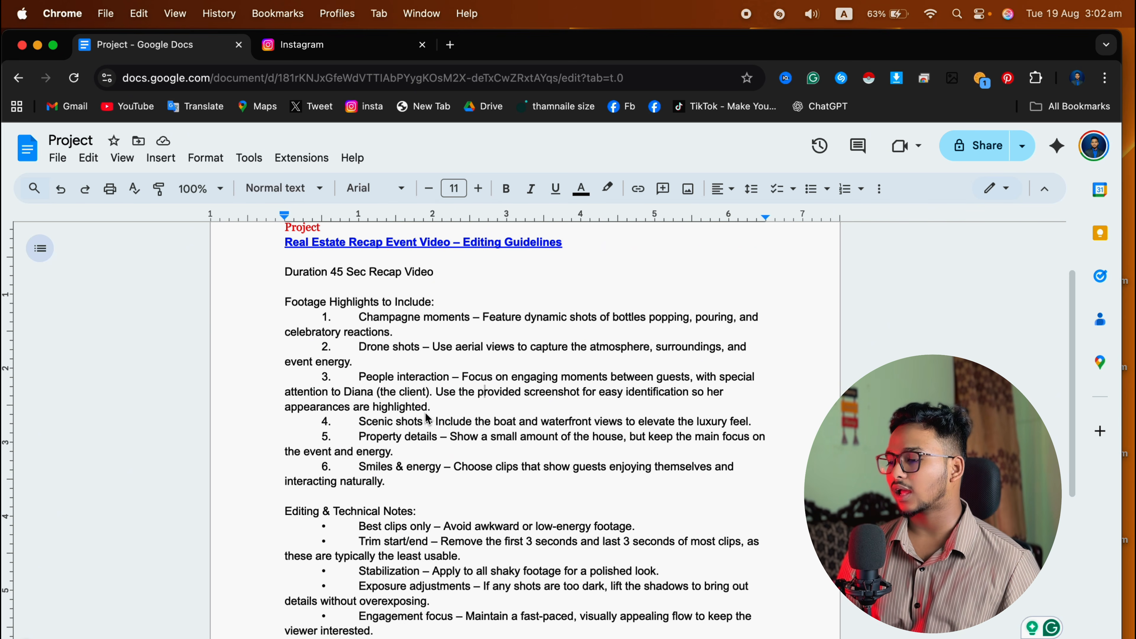
drag(482, 323, 507, 331)
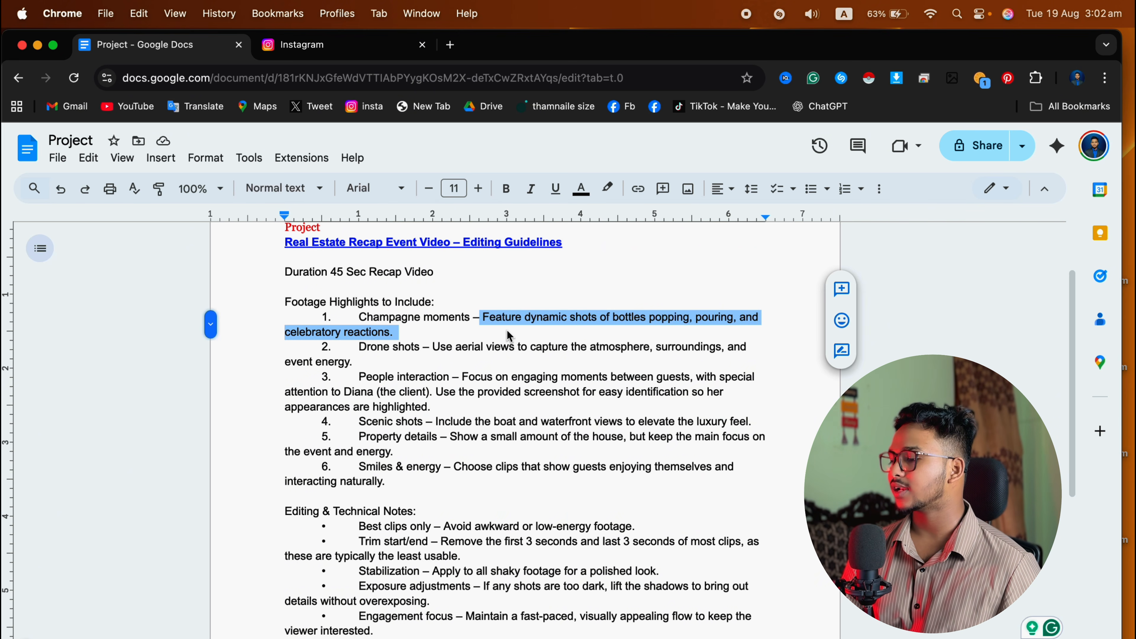
click(507, 331)
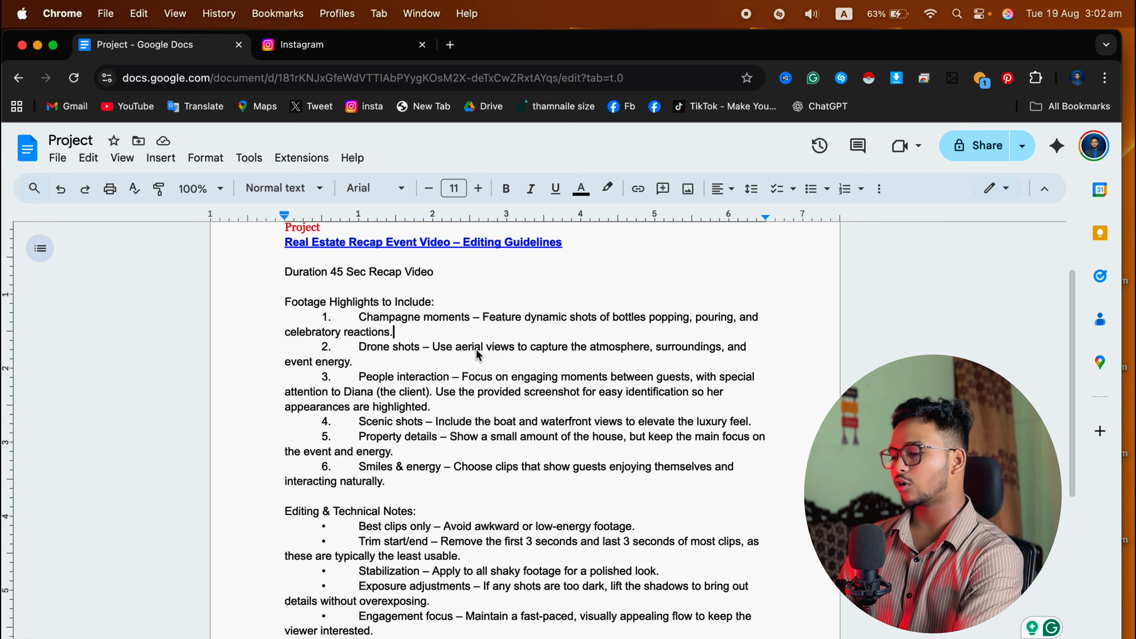
Step: Examine the people interaction item, including its instructions on featuring the client and using the provided screenshot
scroll(478, 357, down, 1)
drag(469, 356, 524, 372)
click(525, 371)
drag(599, 348, 605, 384)
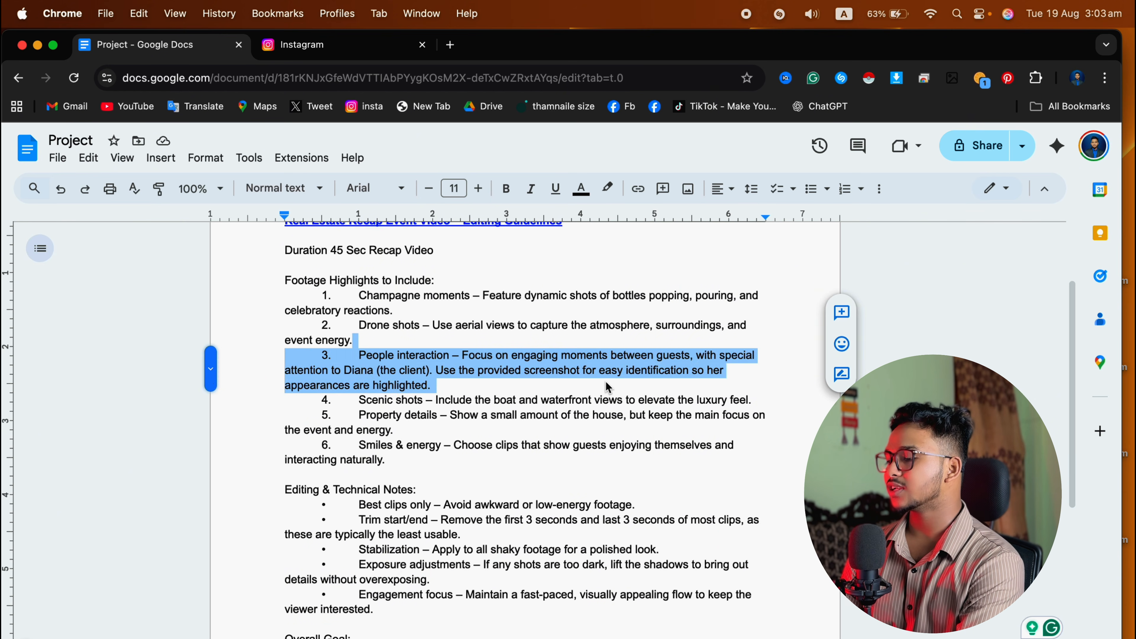
click(605, 383)
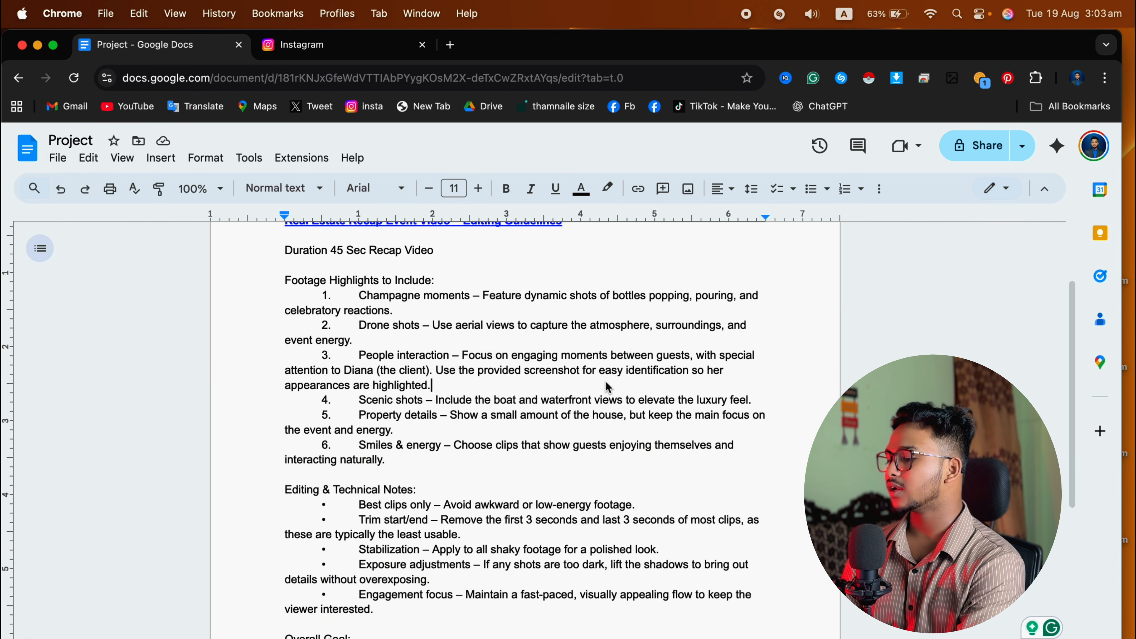
triple_click(669, 360)
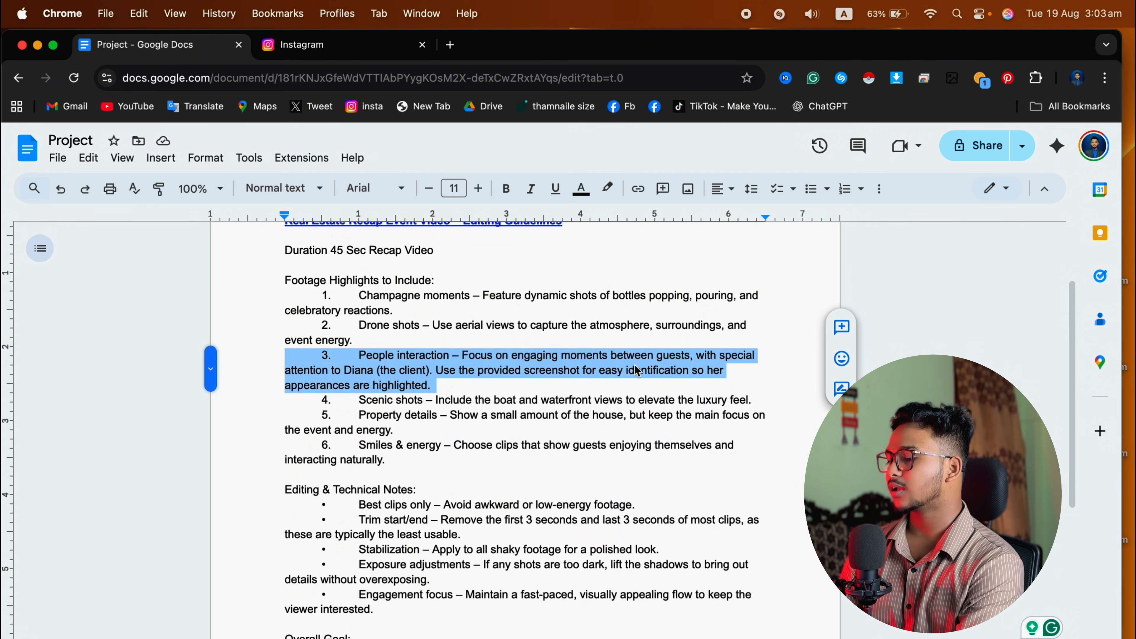
click(638, 370)
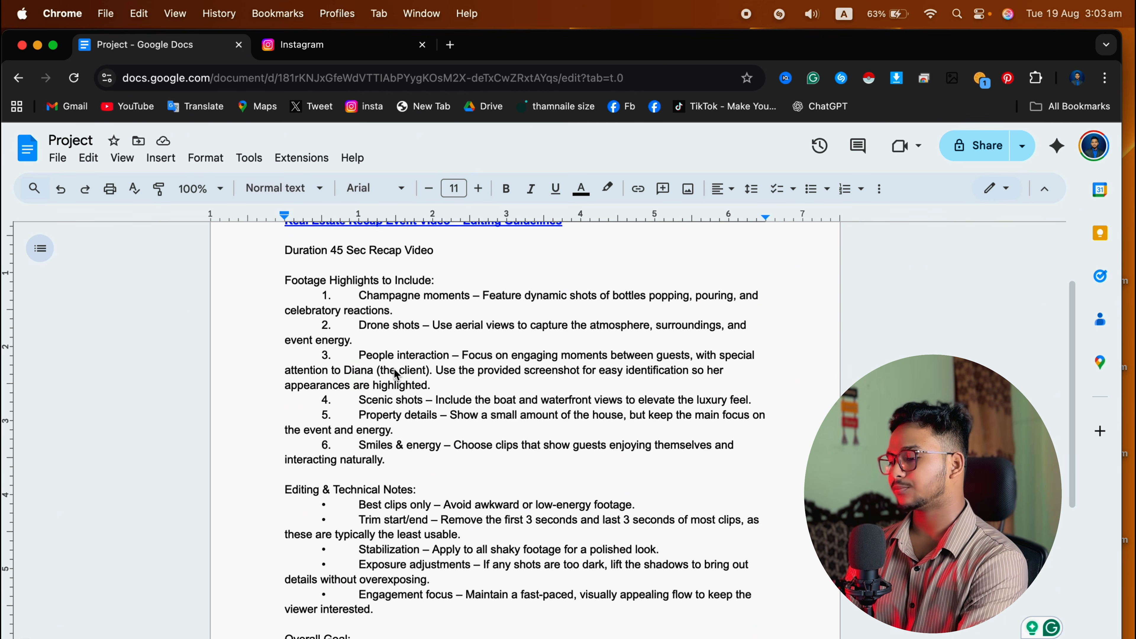
mouse_move(423, 370)
mouse_down()
mouse_move(350, 378)
mouse_move(454, 374)
mouse_move(432, 377)
mouse_up()
click(349, 375)
click(434, 377)
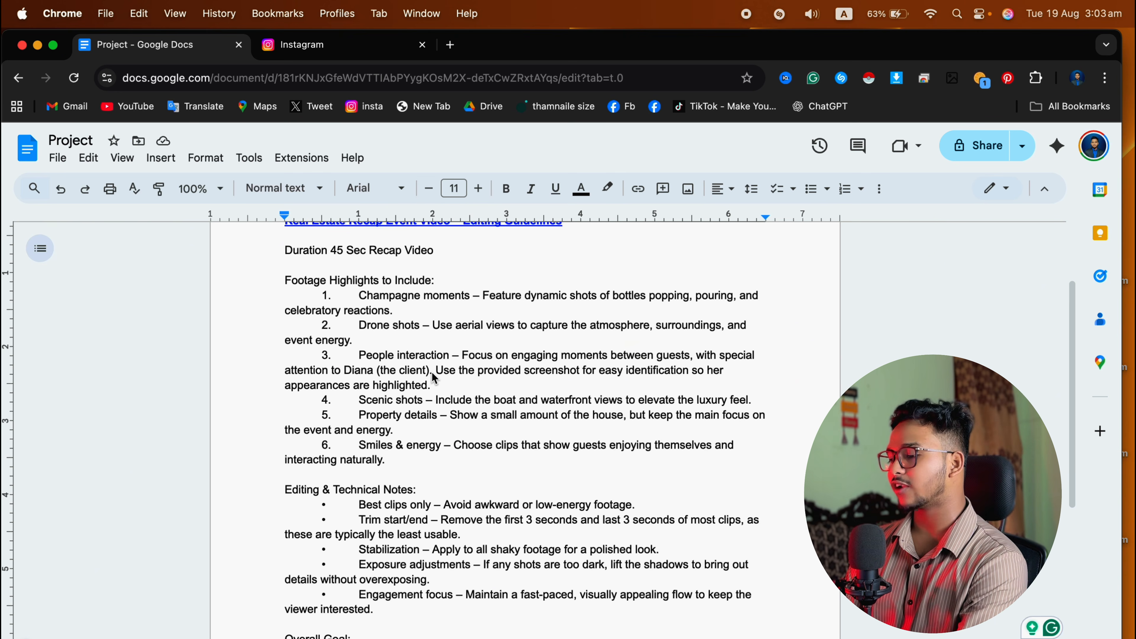
text(.)
drag(436, 373, 478, 375)
click(478, 376)
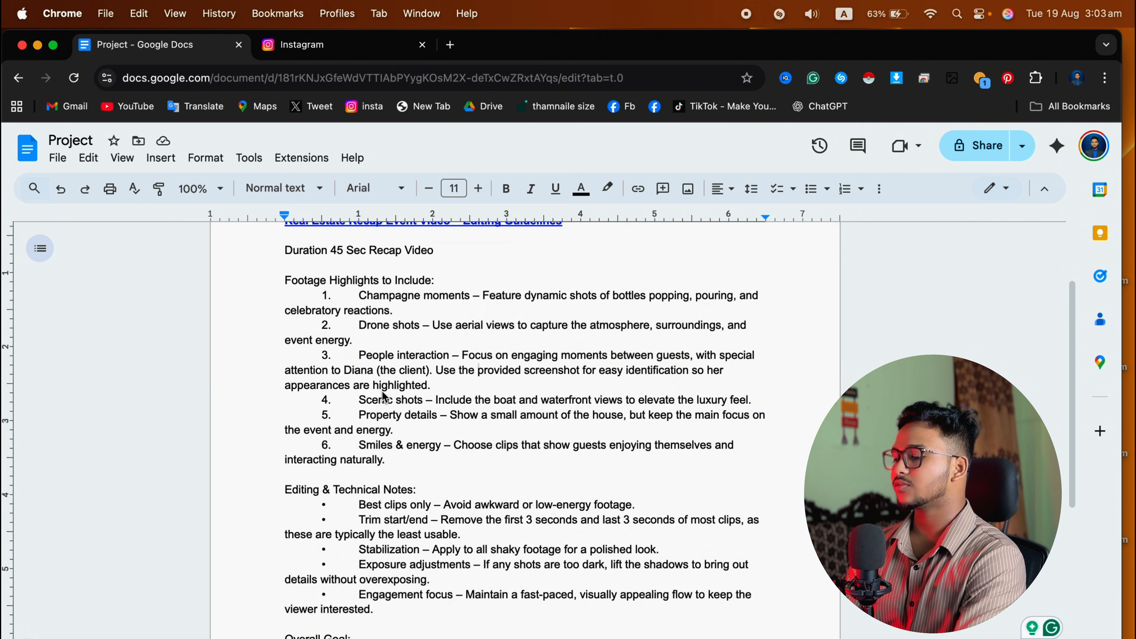
Step: Read the remaining footage highlights, the editing and technical notes, and the overall goal of the recap video
scroll(380, 397, down, 1)
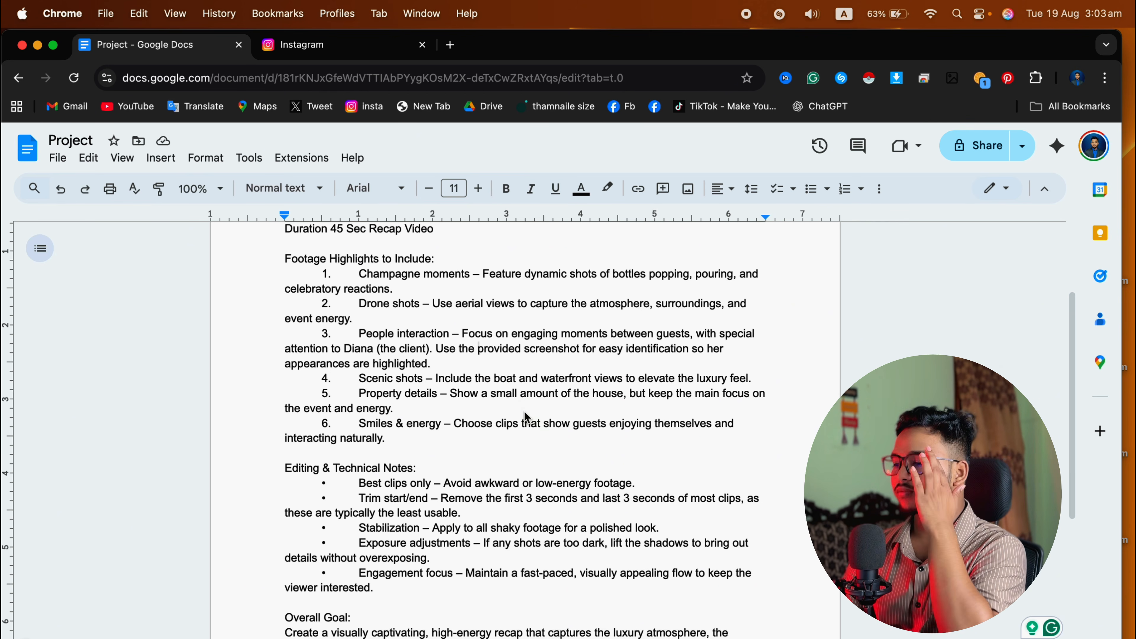
drag(450, 396, 492, 396)
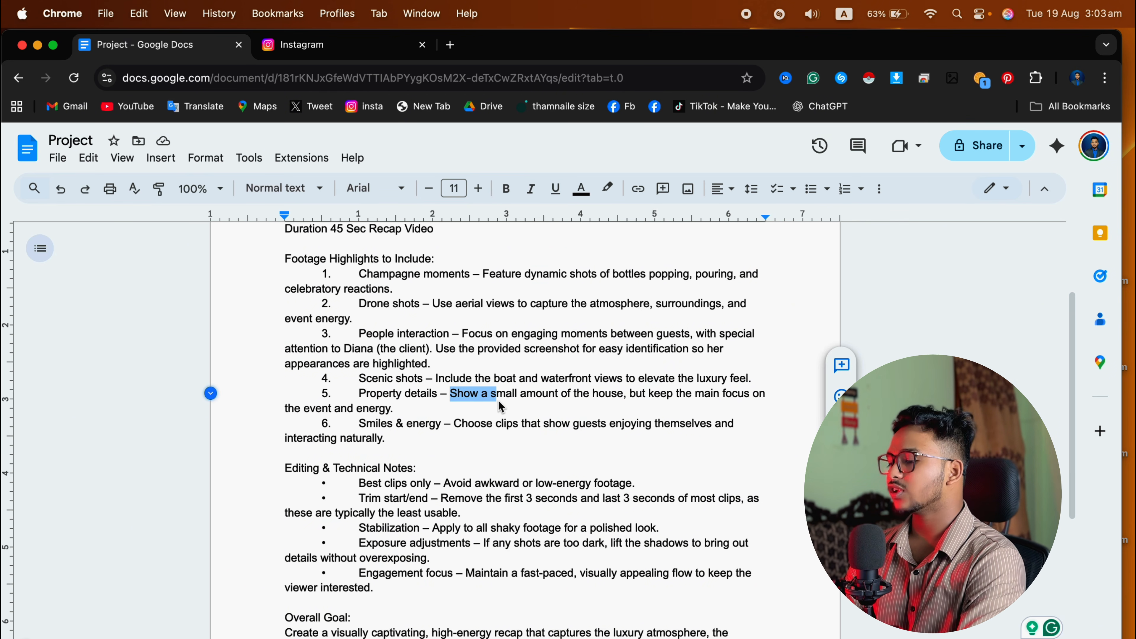
click(497, 400)
scroll(568, 436, down, 3)
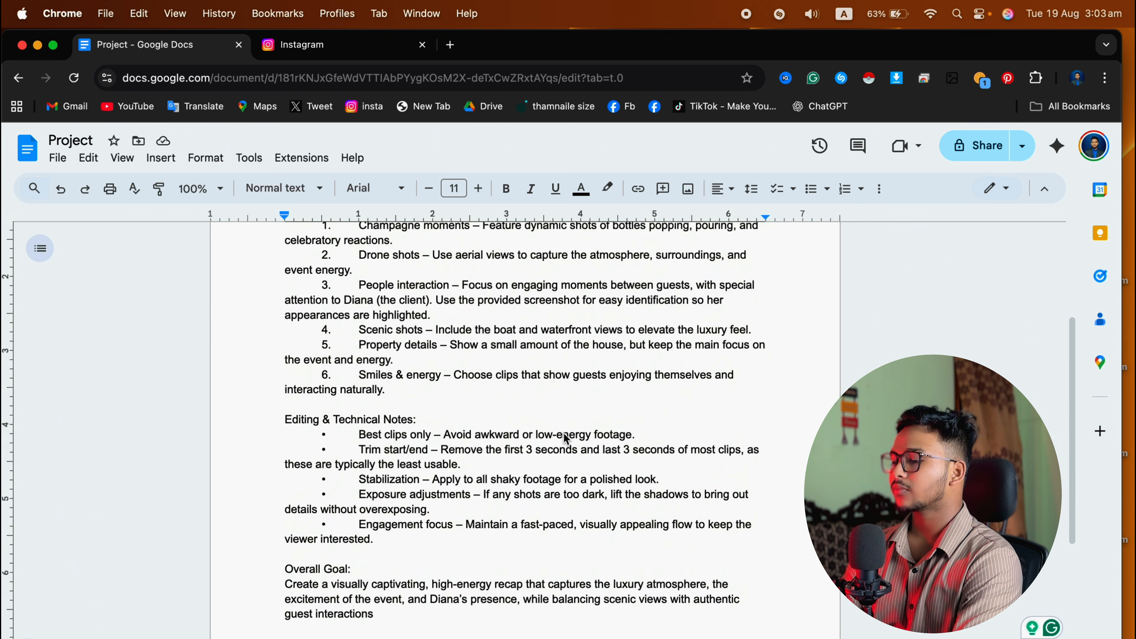
scroll(400, 413, down, 1)
scroll(400, 412, down, 2)
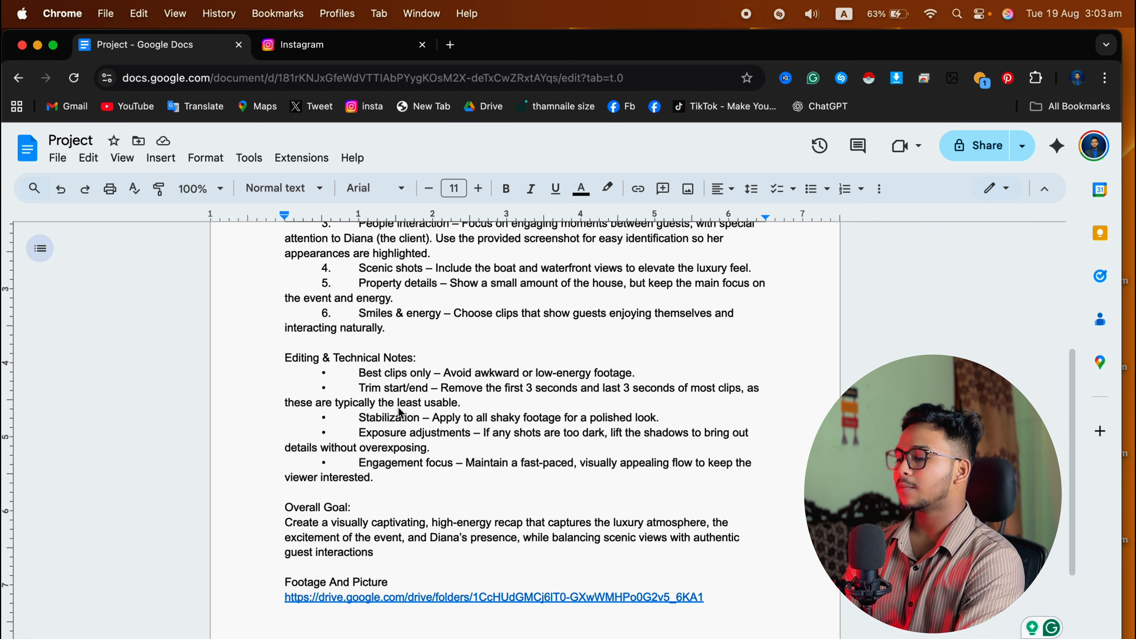
drag(285, 523, 353, 523)
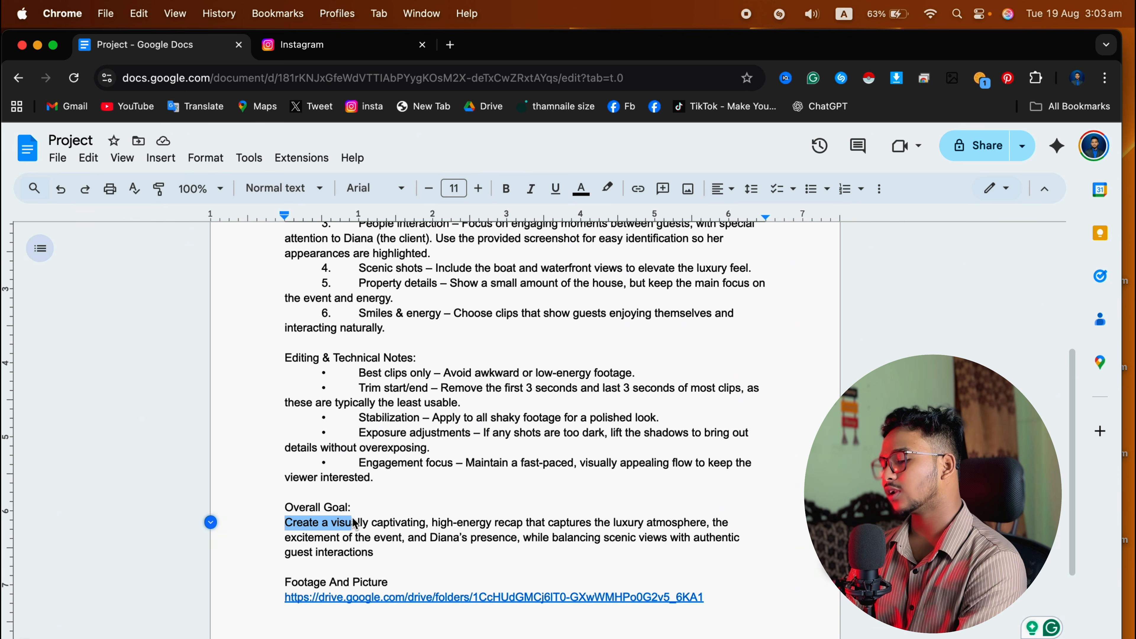
click(306, 523)
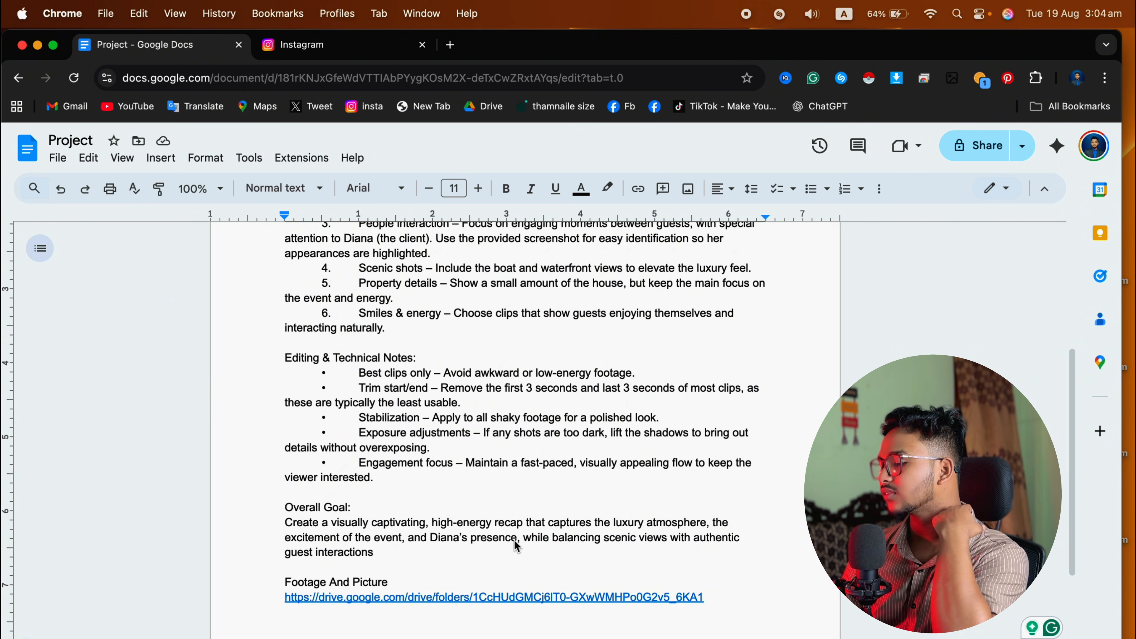
click(377, 544)
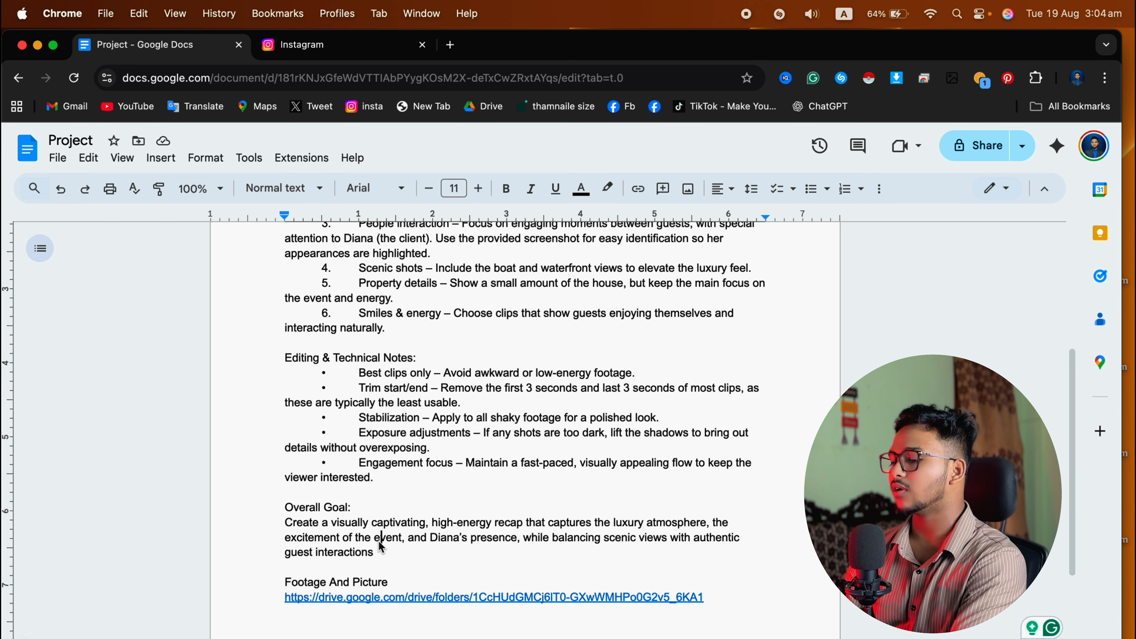
click(473, 540)
click(521, 537)
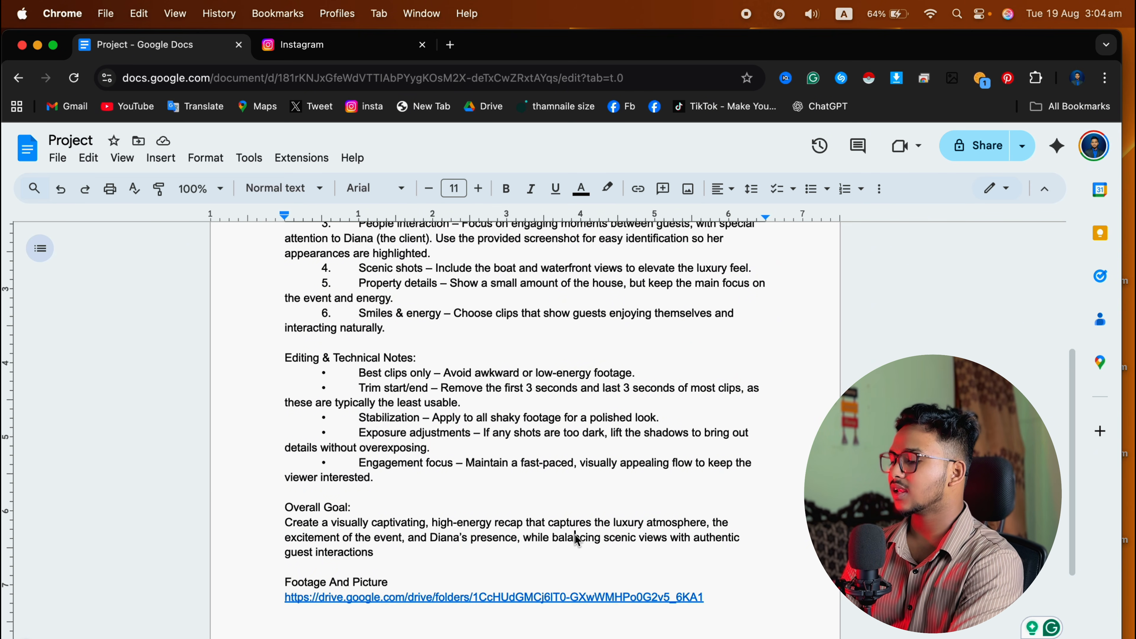
scroll(341, 523, down, 1)
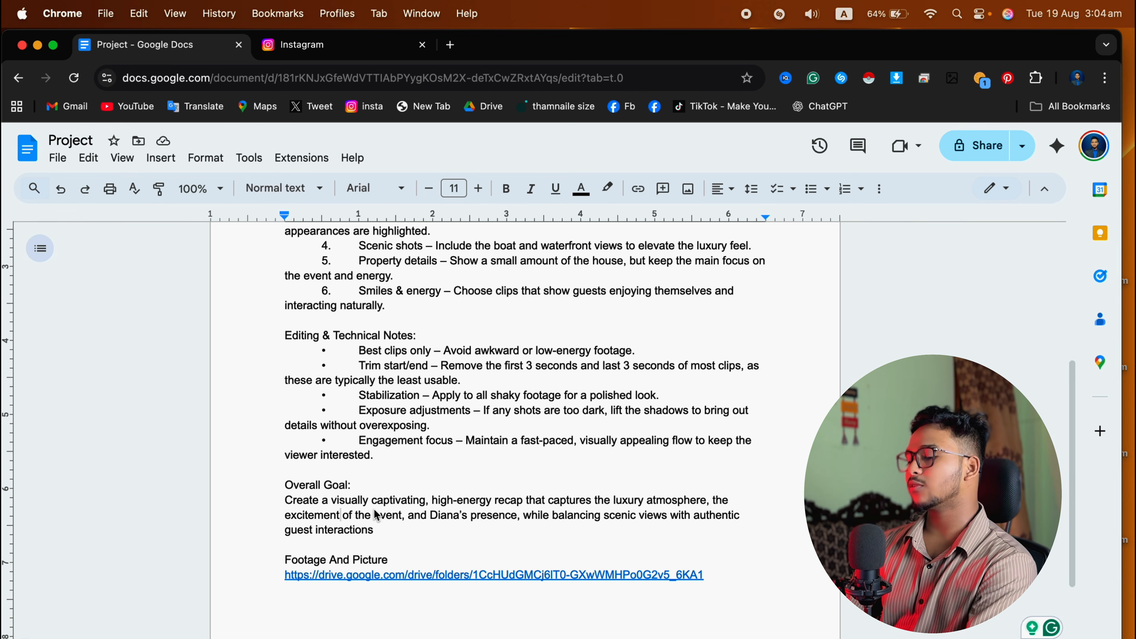
Step: Open the Google Drive folder linked under Footage And Picture and go into its Drone Footage folder
click(345, 577)
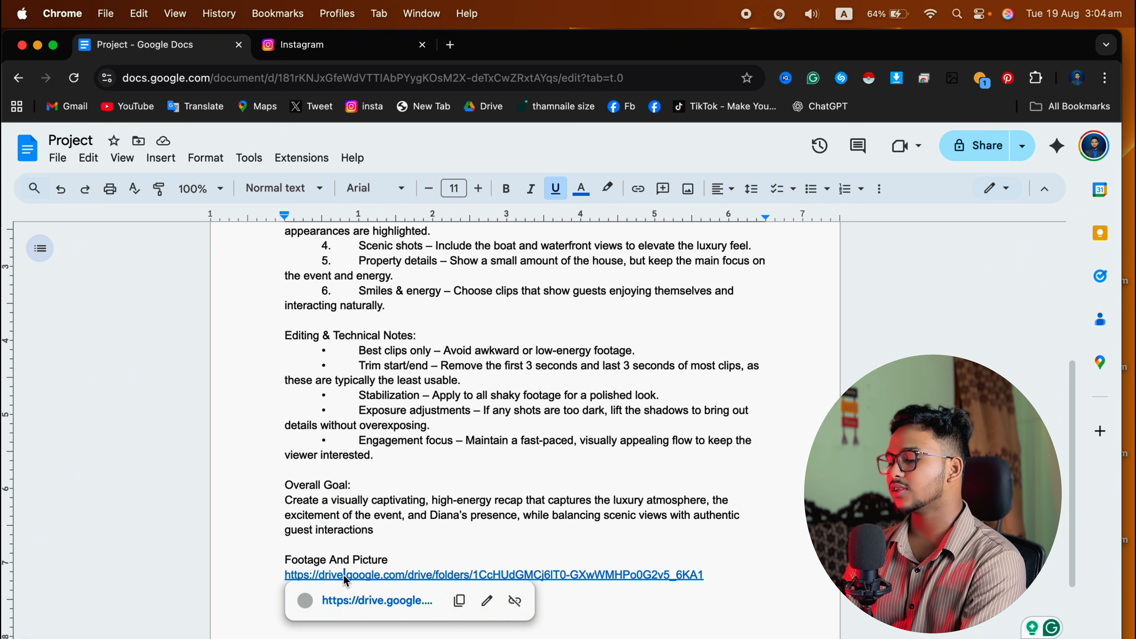
click(357, 595)
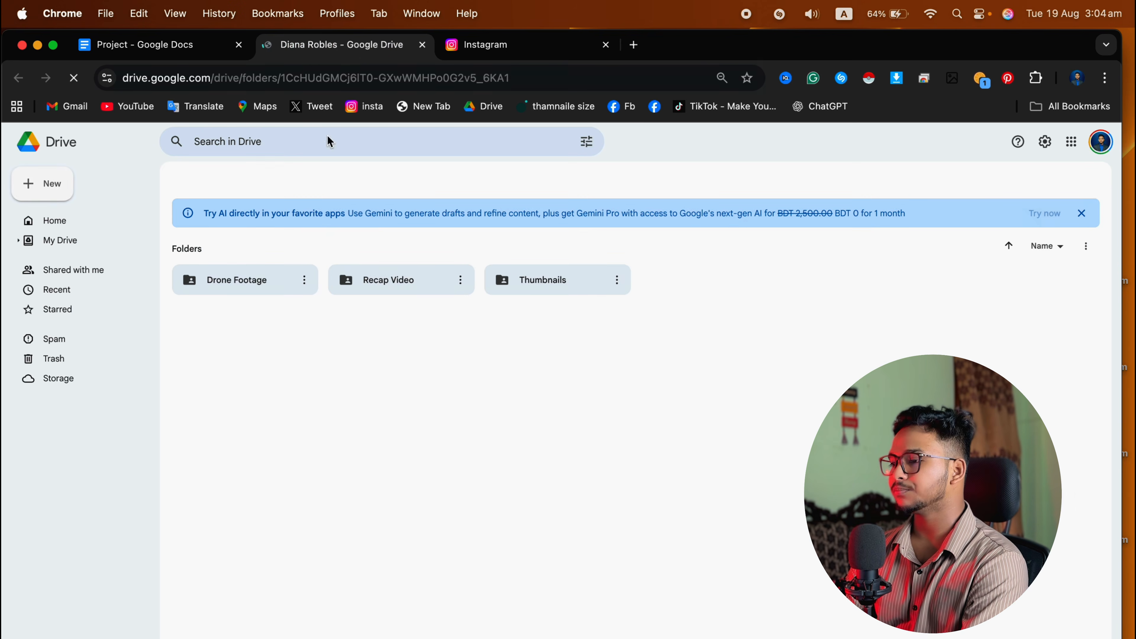
double_click(257, 306)
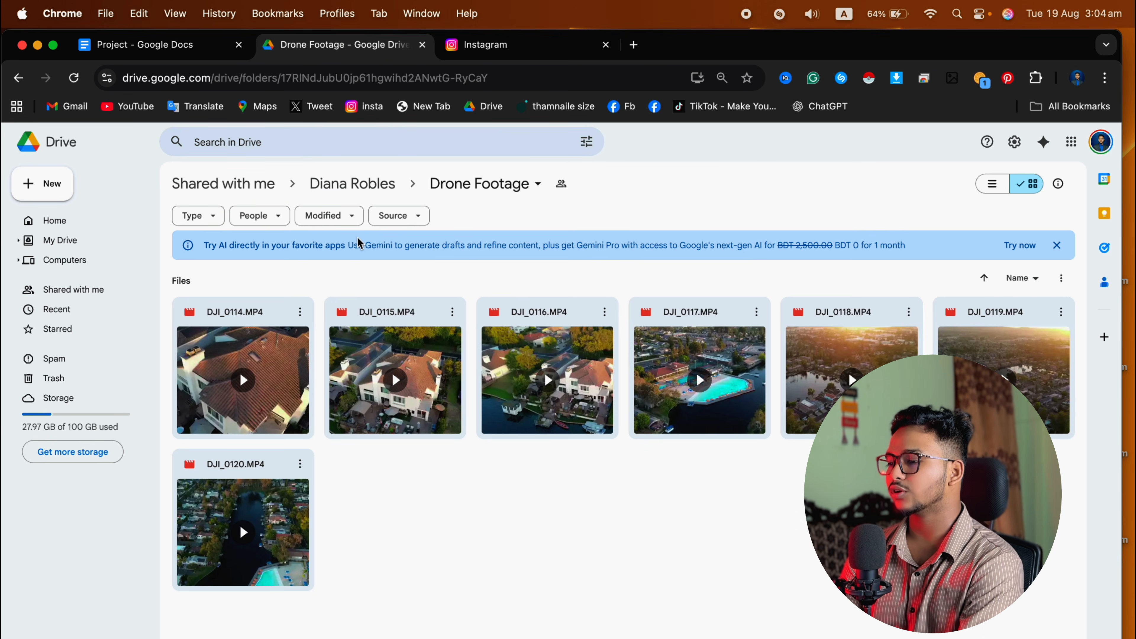
Step: Look into the Recap Video folder and its Broll subfolder, and return to the client's main shared folder
click(365, 184)
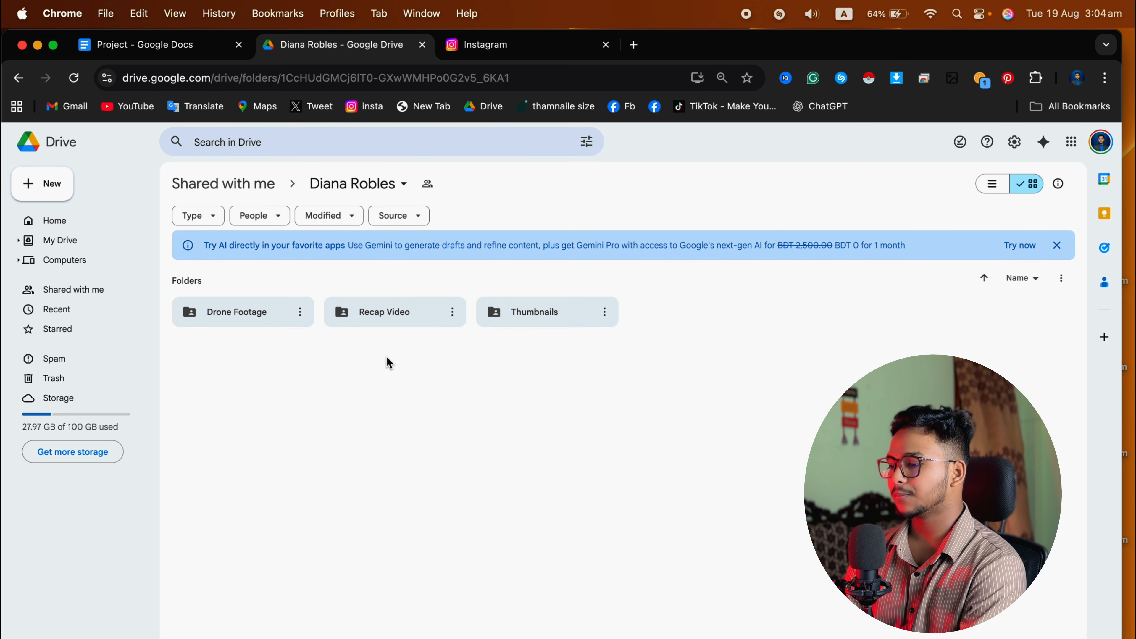
double_click(383, 325)
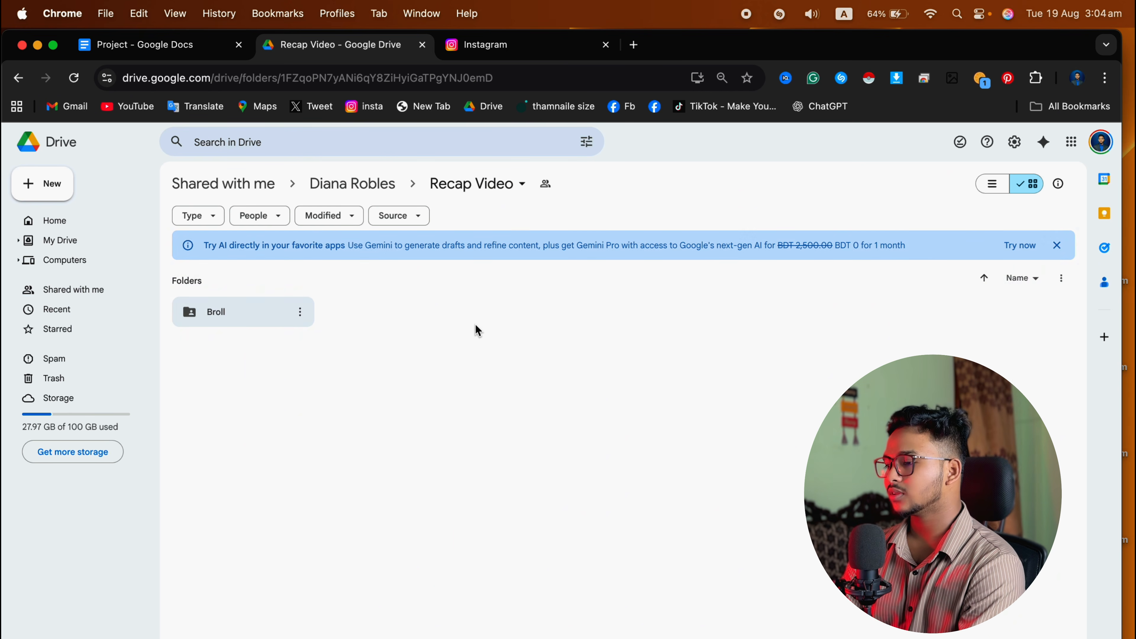
double_click(251, 328)
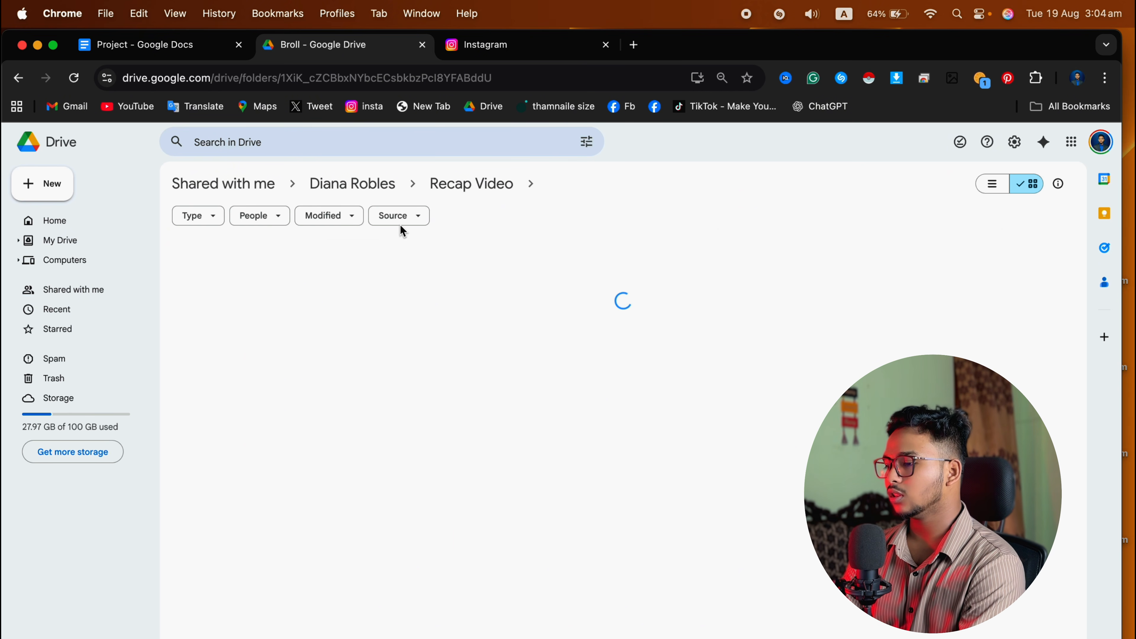
click(374, 191)
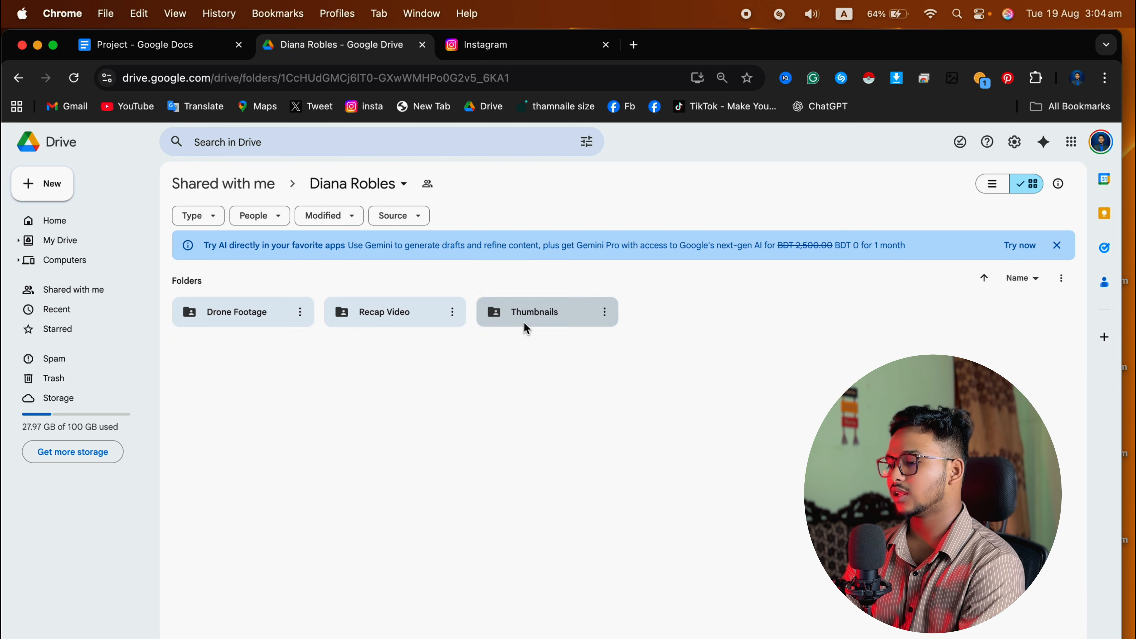
Step: Look through the pictures in the Thumbnails folder and return to the client's main shared folder
double_click(527, 327)
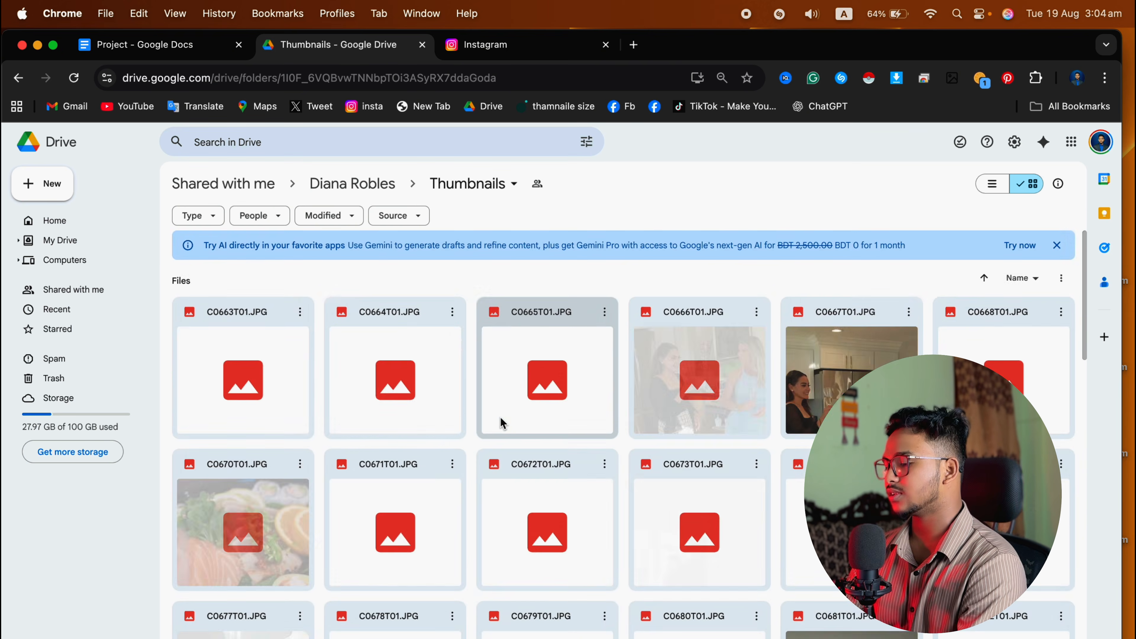
scroll(502, 424, down, 10)
scroll(502, 423, up, 15)
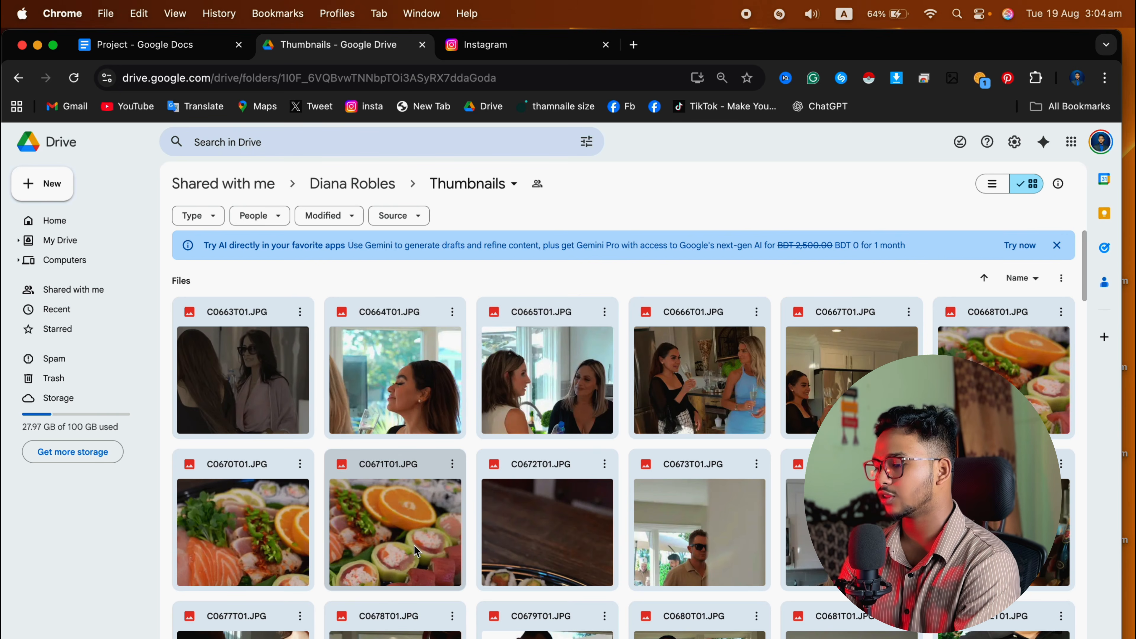
scroll(416, 551, down, 15)
scroll(416, 552, up, 15)
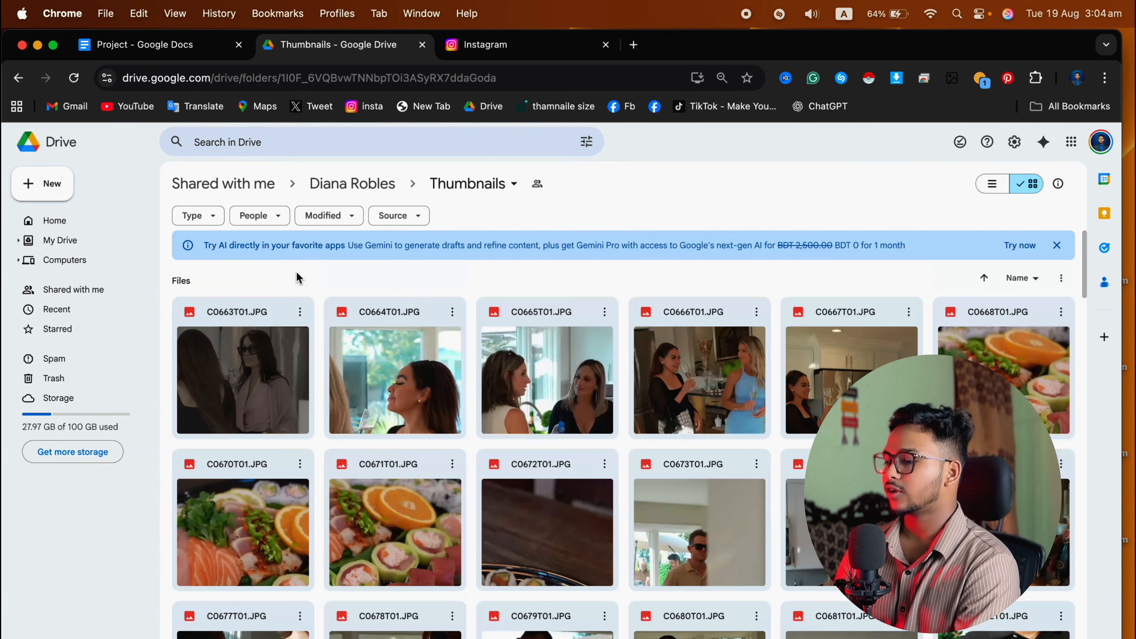
click(353, 184)
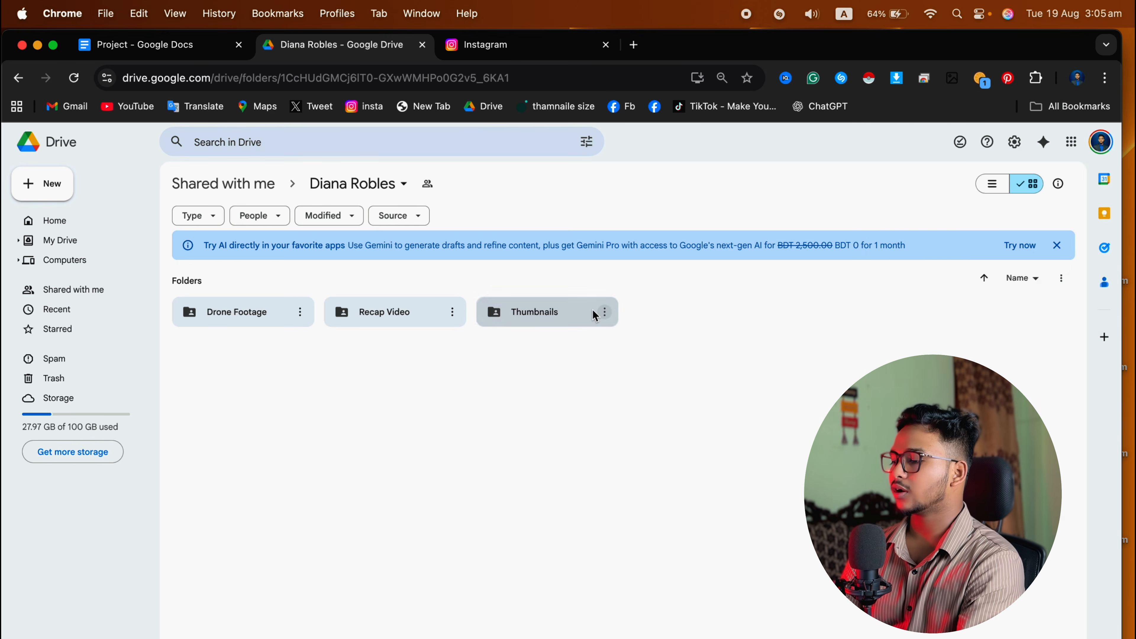
drag(232, 368, 487, 344)
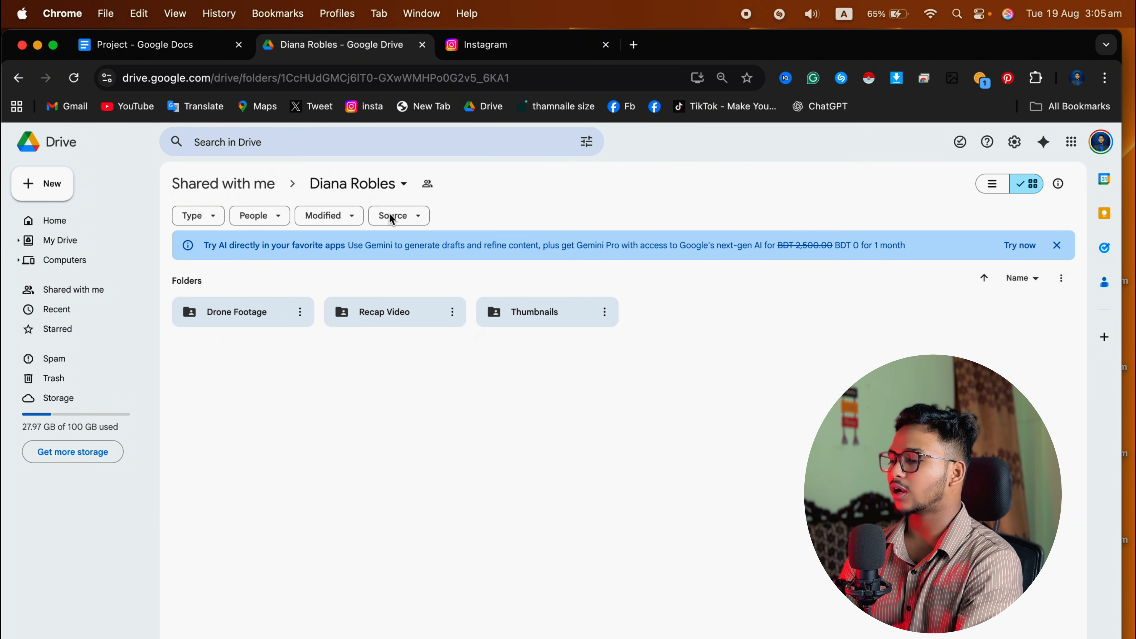
click(377, 187)
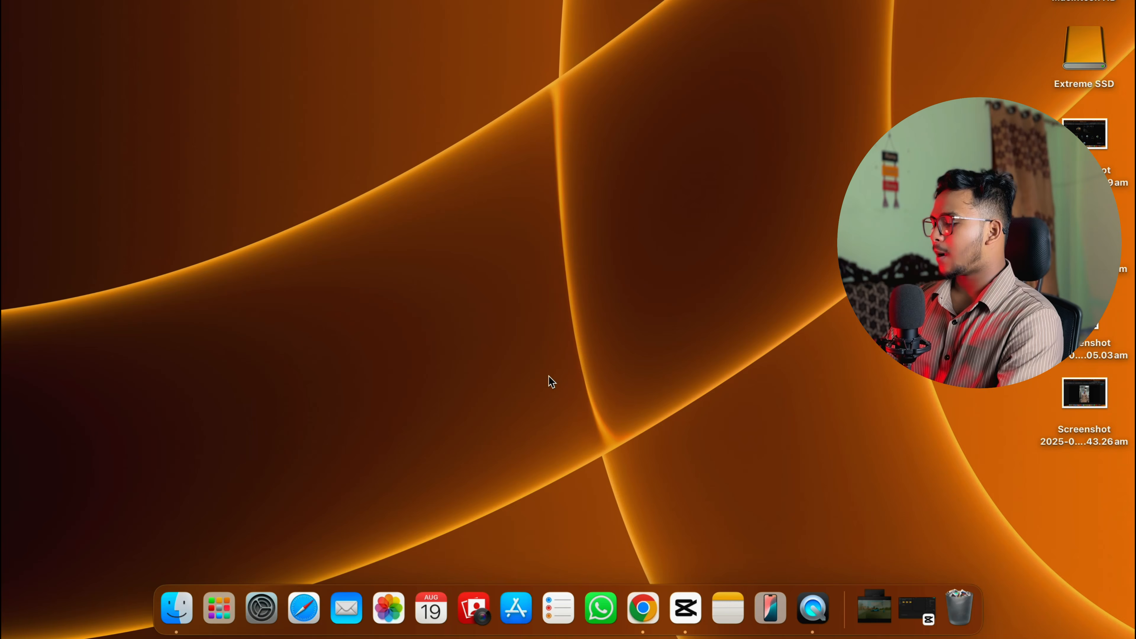
Step: Switch to the "reels recap" project in CapCut and check the clips in its Broll and Drone Footage media folders
click(915, 602)
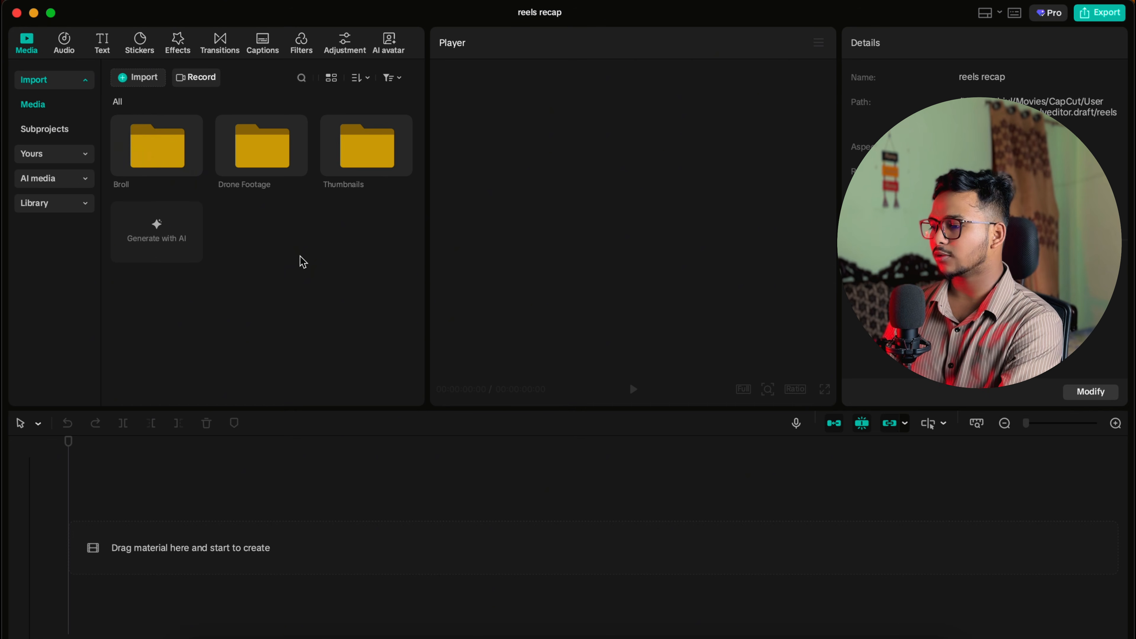
double_click(150, 162)
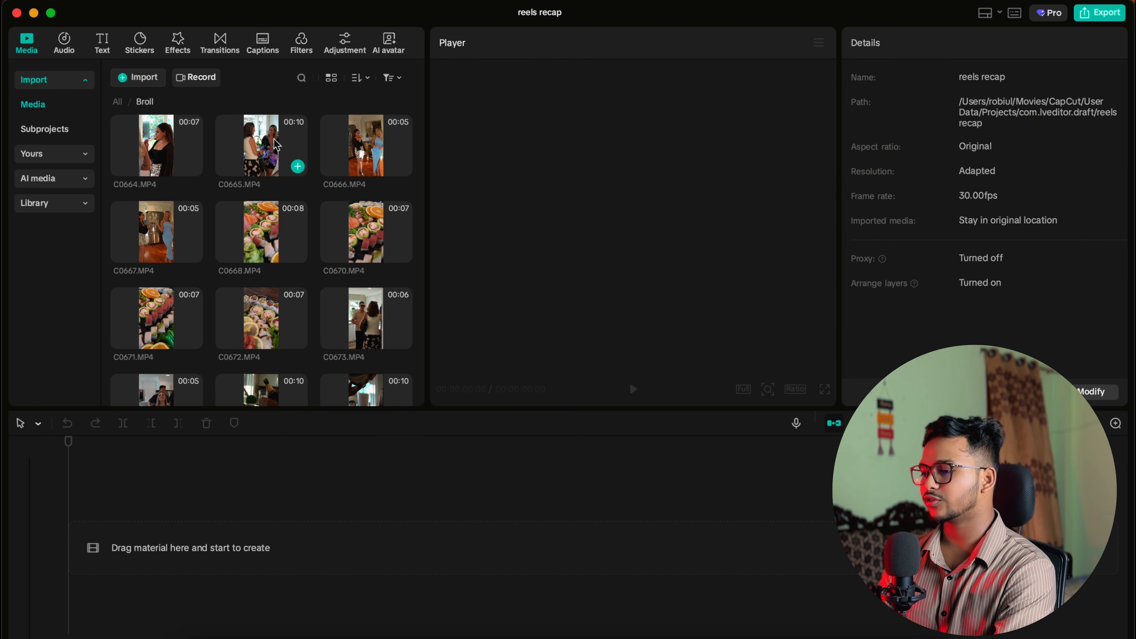
click(120, 102)
double_click(247, 153)
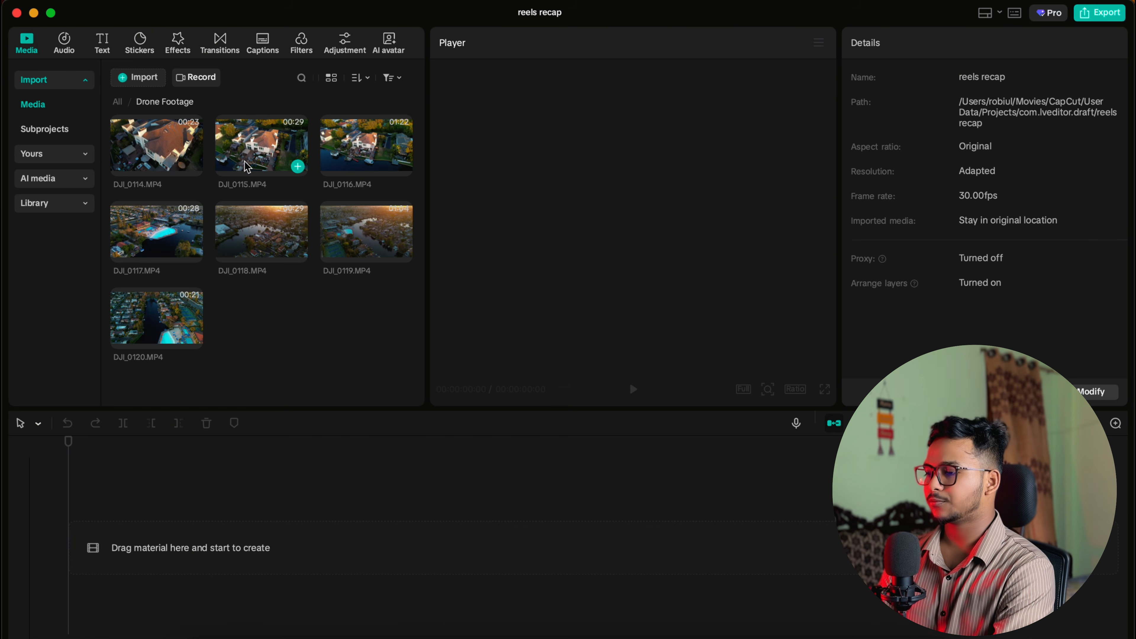
click(117, 101)
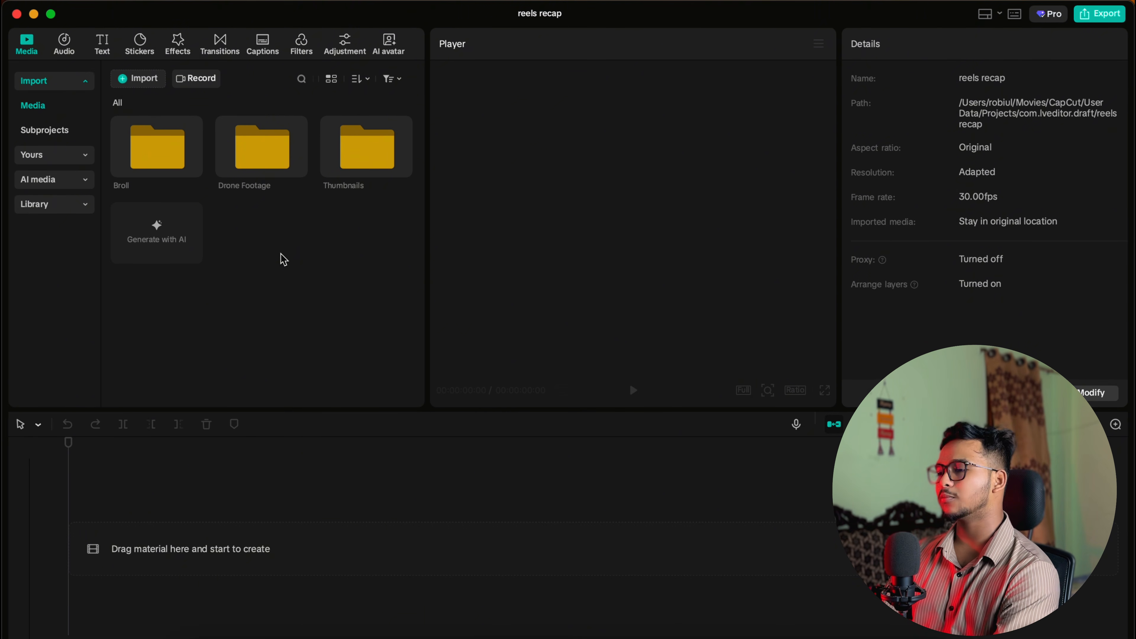
Step: Switch to Chrome with the Main One profile and search the web for "instagram trending song usa right now"
click(657, 635)
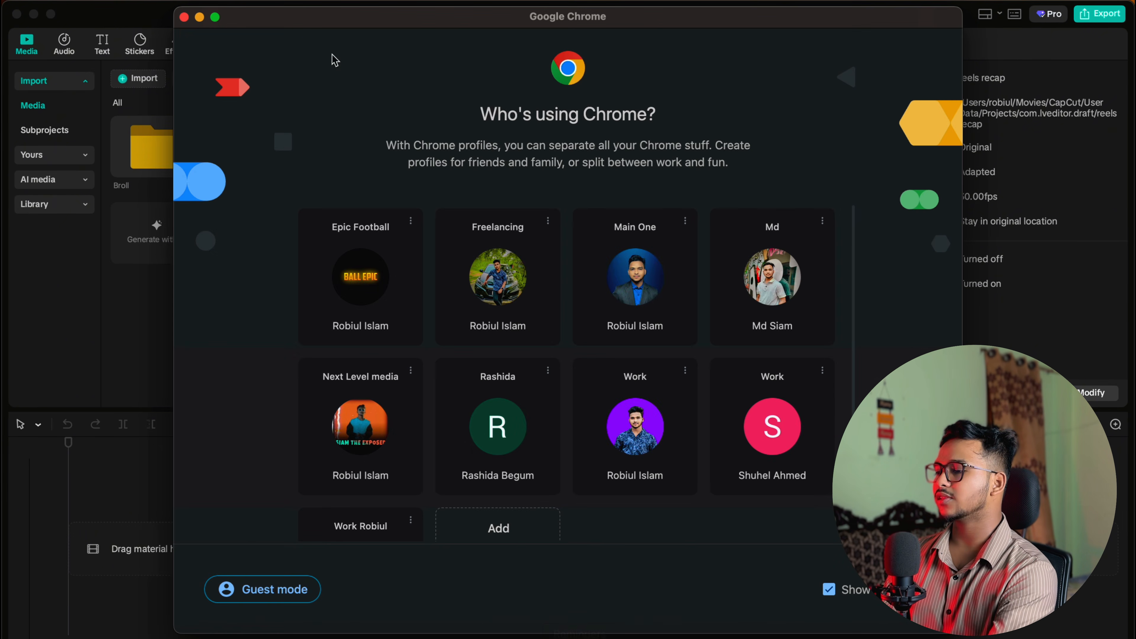
click(639, 278)
click(268, 50)
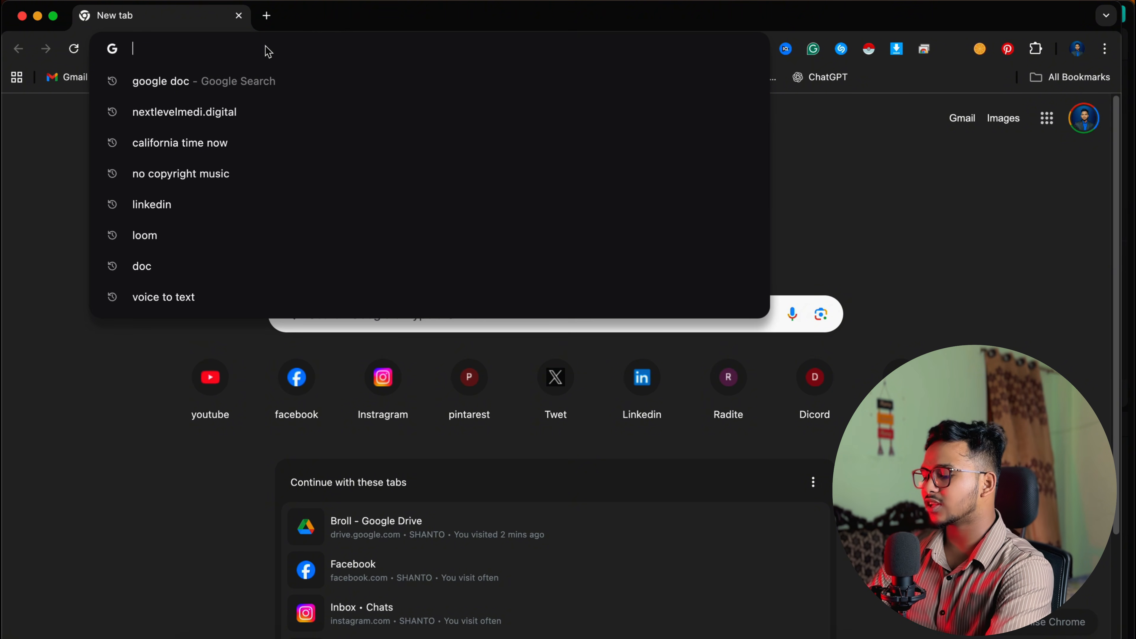
text(instrgram)
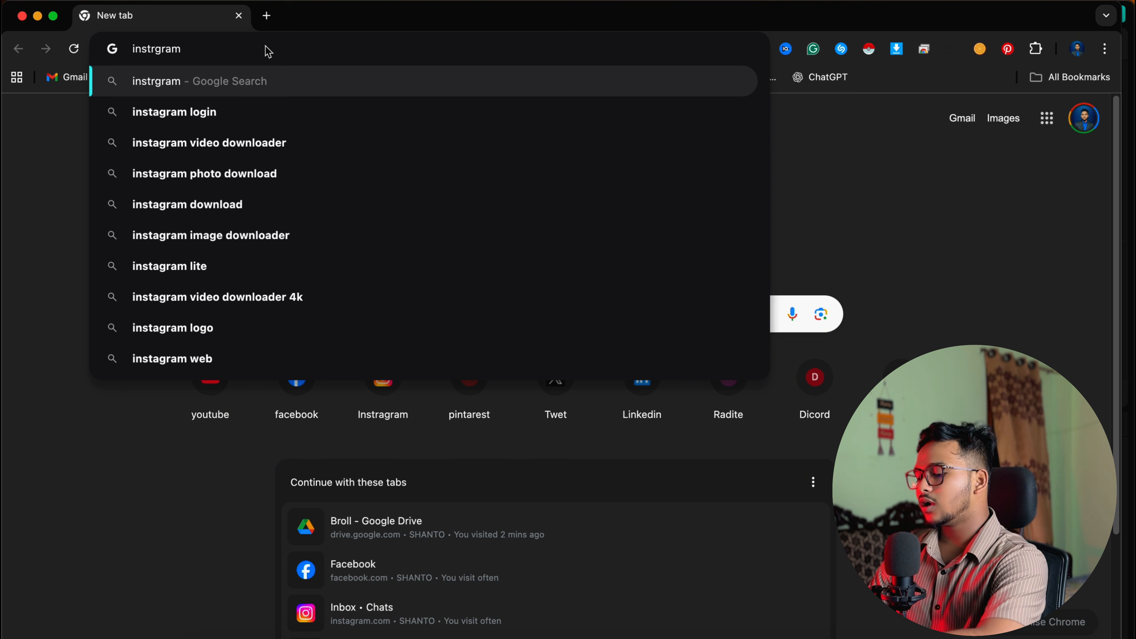
text( trending song )
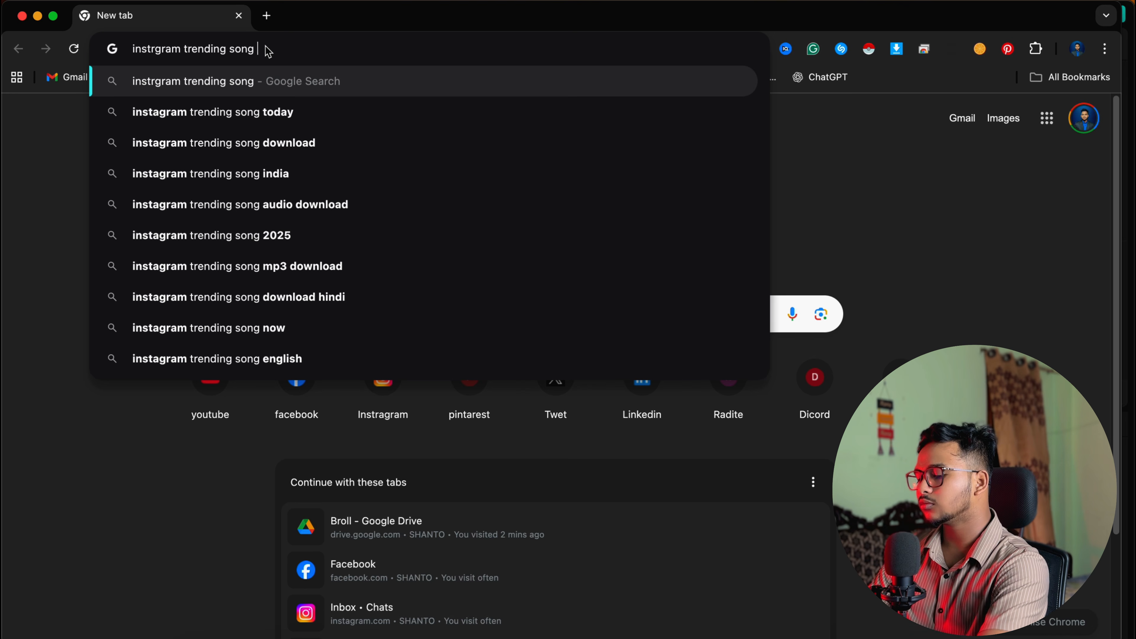
text(usa right now)
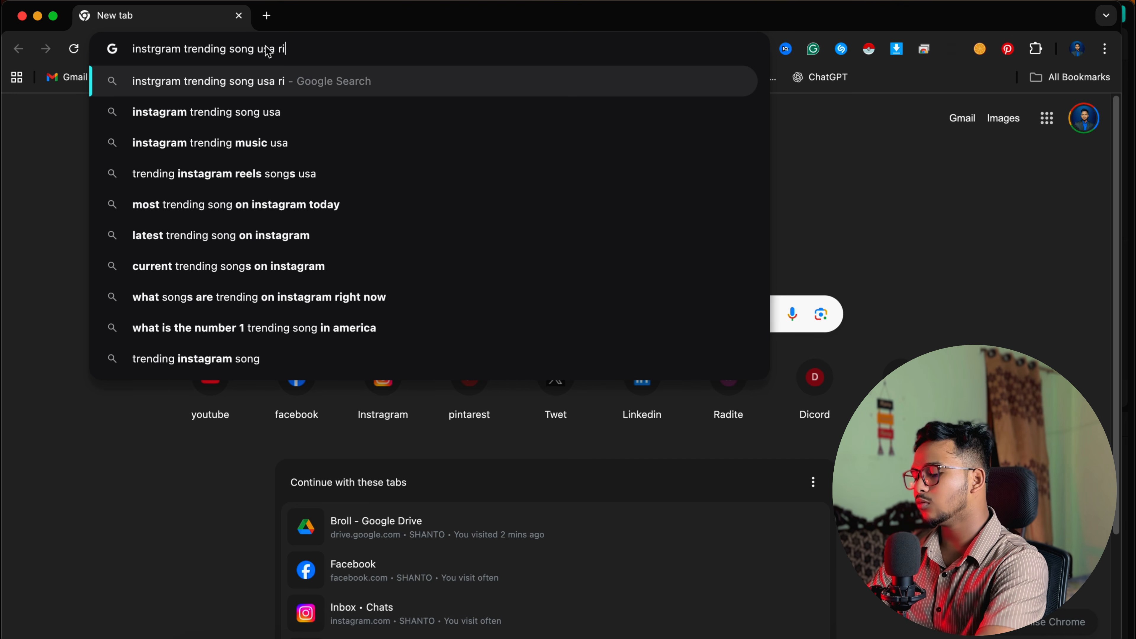
key(Return)
click(345, 224)
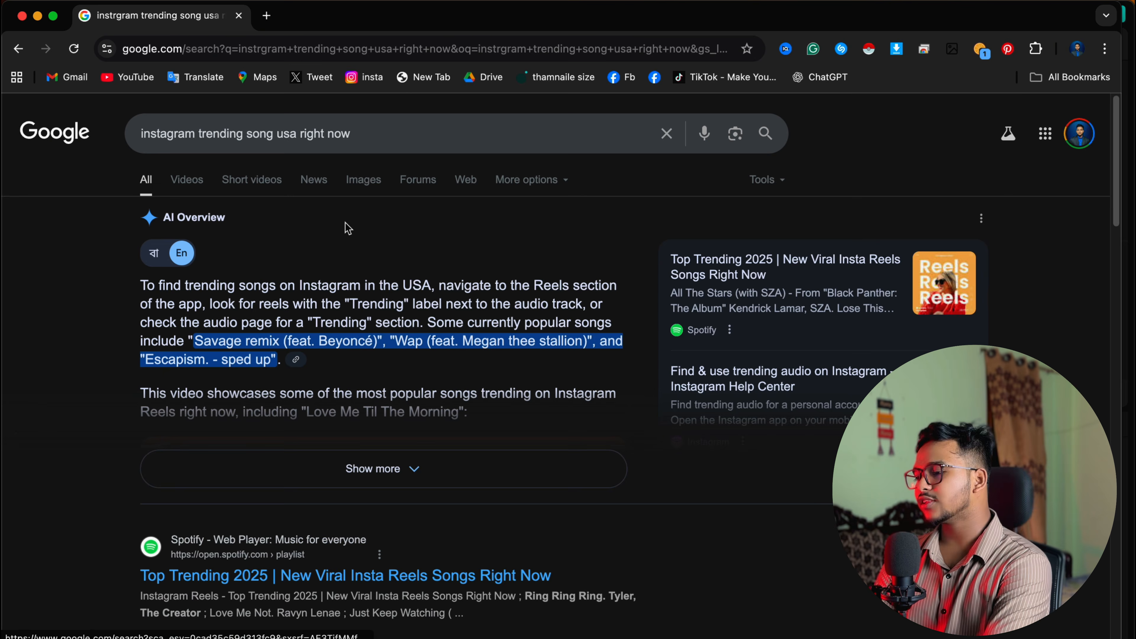
Step: Open Dash Social's article "Trending Instagram Reels Songs (July 2025)" from the search results and find its July 2025 songs
scroll(245, 243, down, 7)
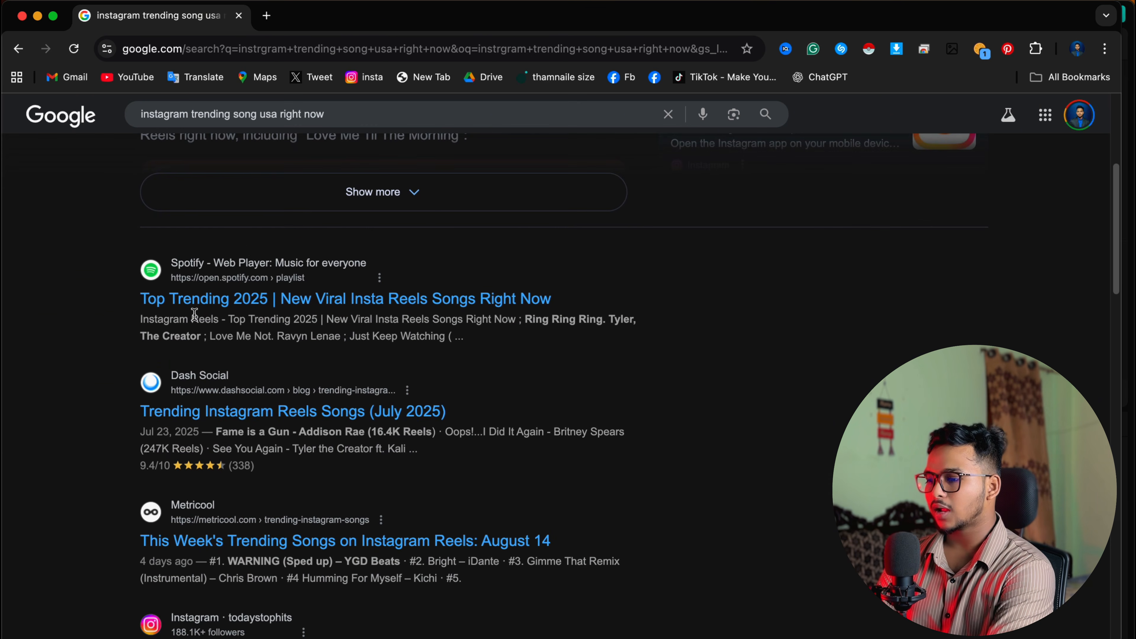
scroll(197, 333, down, 2)
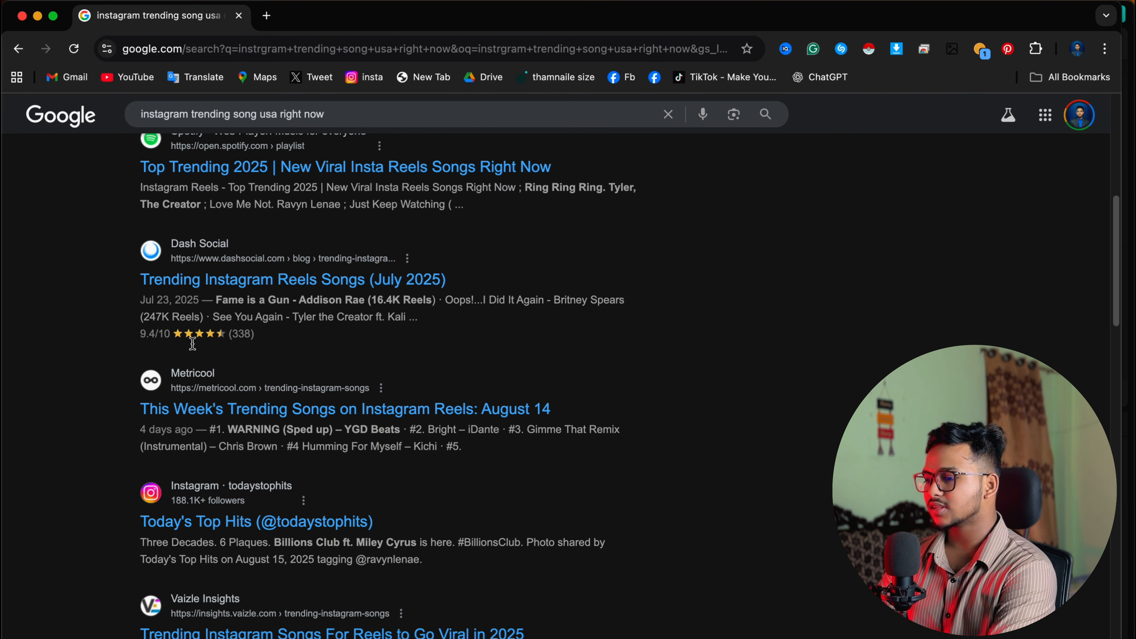
click(223, 286)
scroll(473, 295, down, 10)
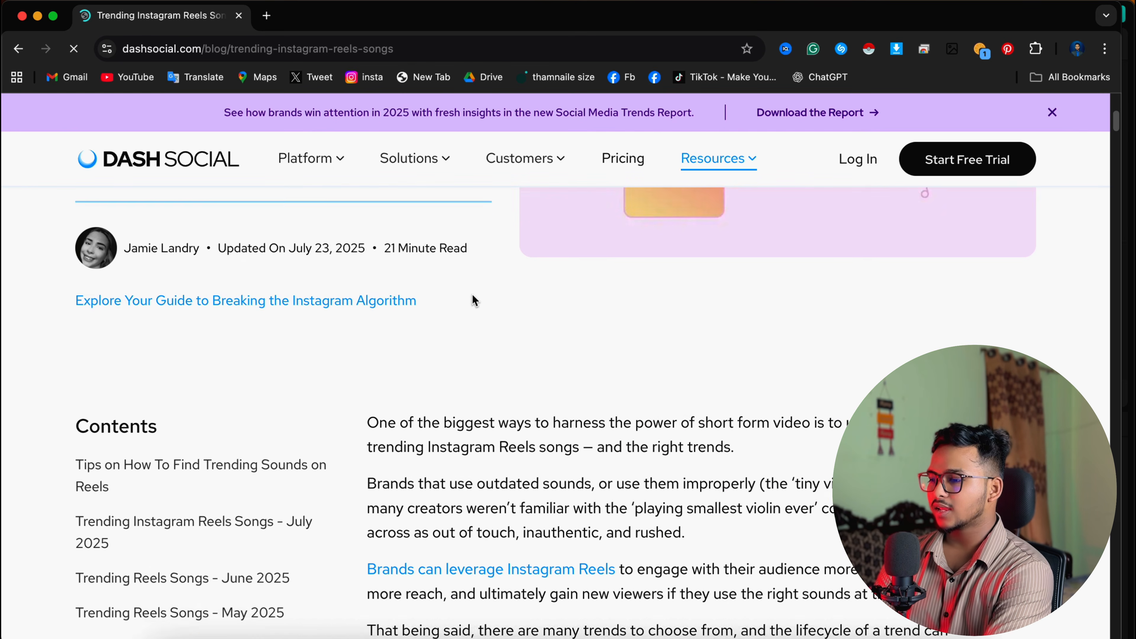
scroll(475, 300, down, 20)
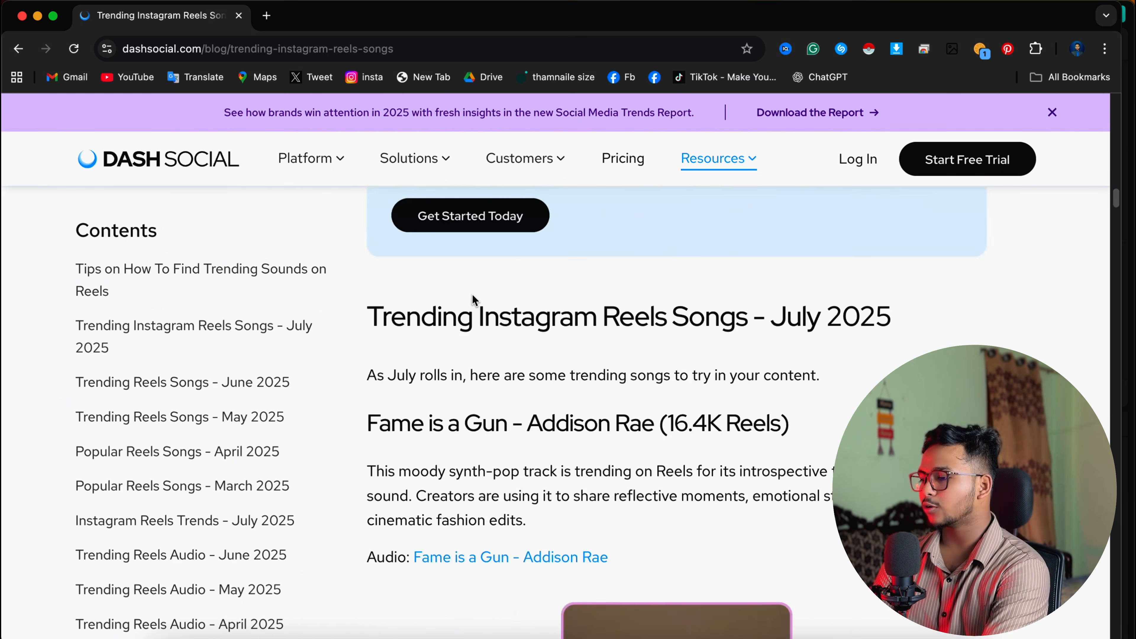
scroll(474, 299, down, 3)
Step: Open the example reel for "Fame is a Gun" on Instagram, listen to its song, pause it, and continue through the article
click(657, 426)
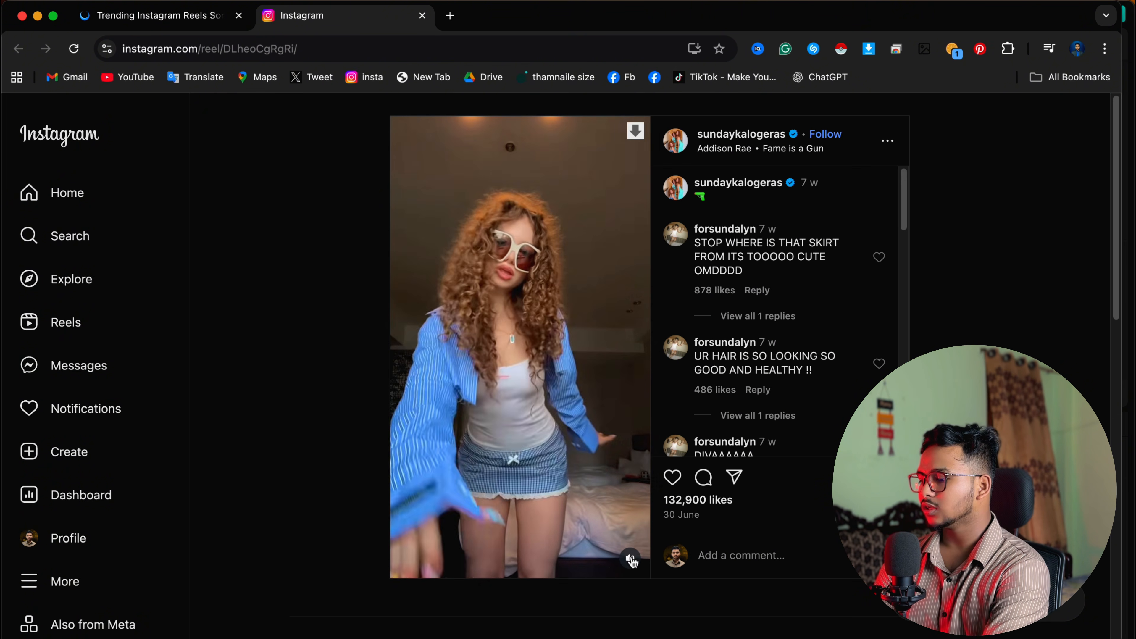
click(559, 386)
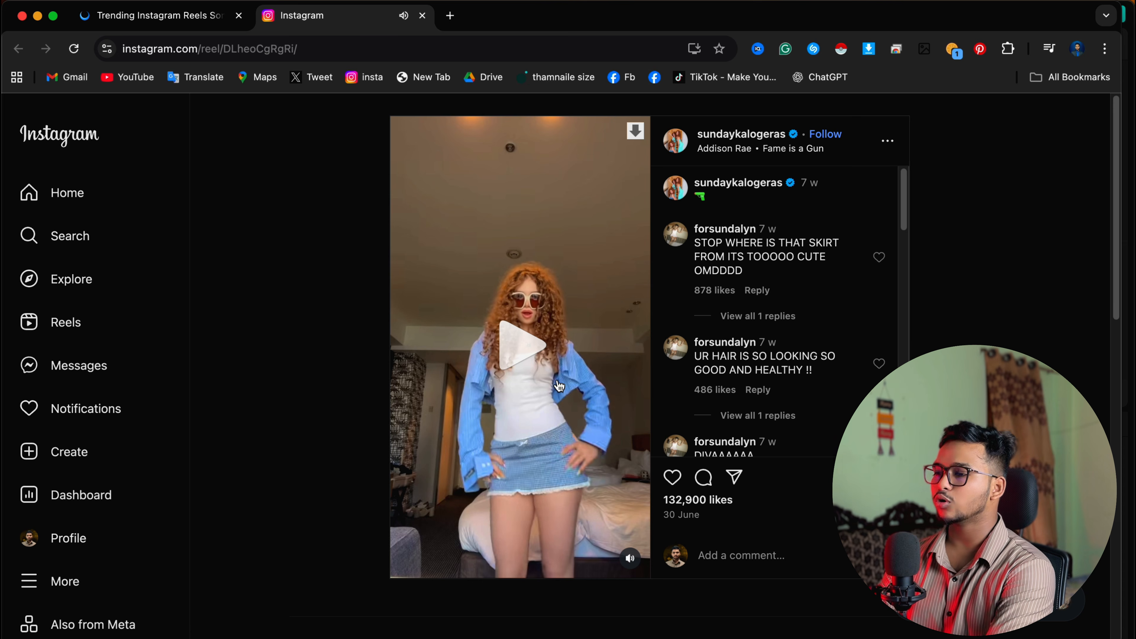
click(222, 28)
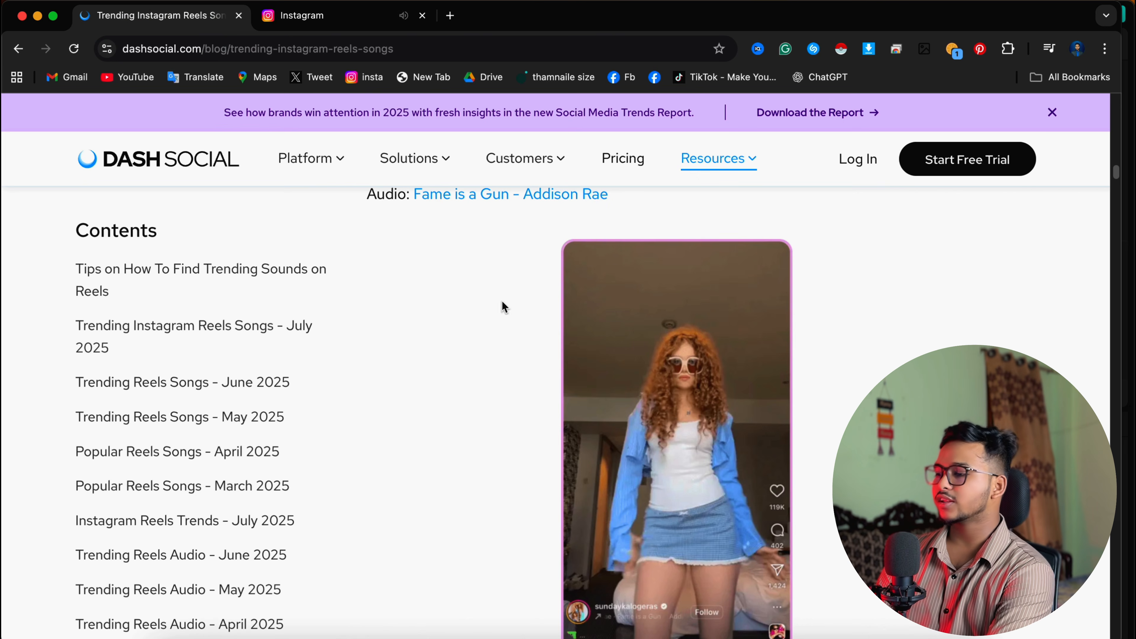
scroll(502, 307, down, 10)
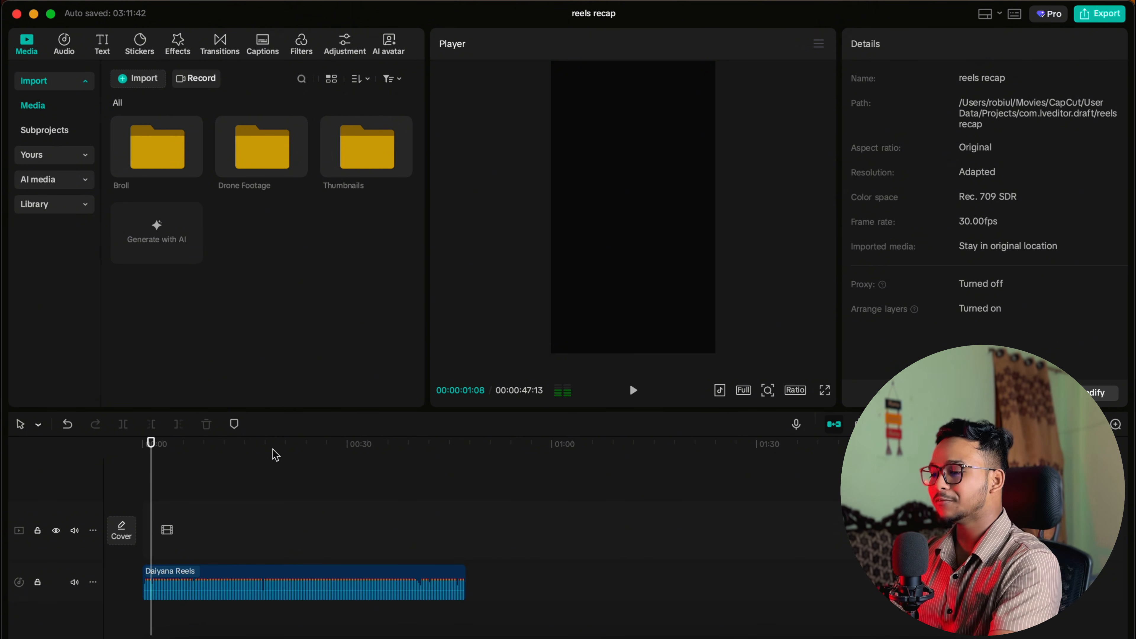
Step: In the CapCut project, open the Drone Footage media folder, preview DJI_0115.MP4 and return to all media
double_click(149, 168)
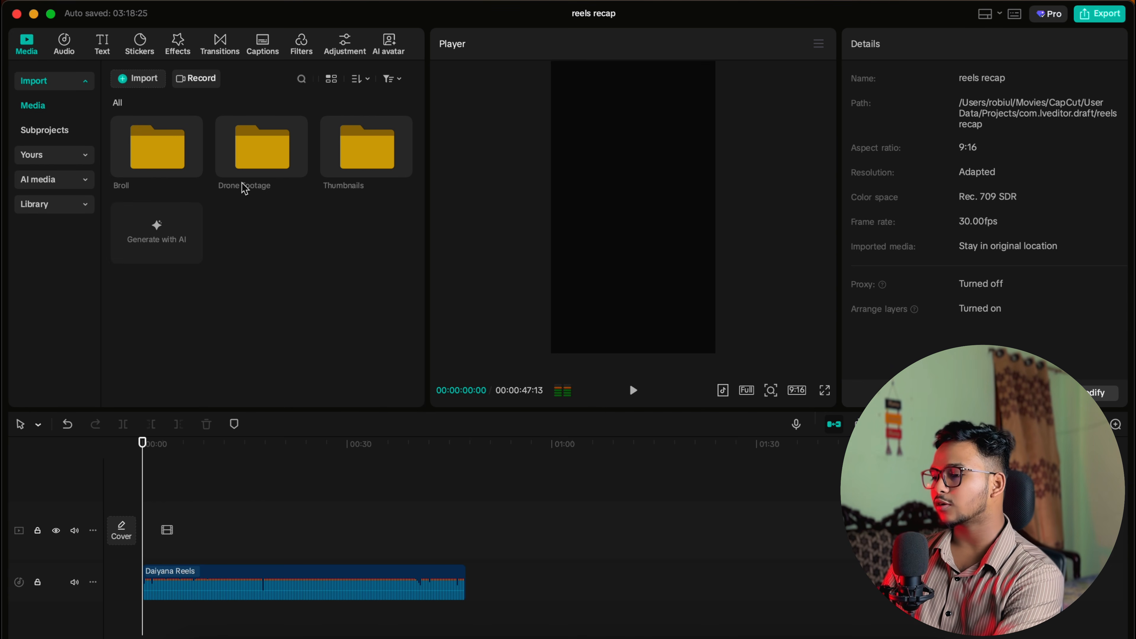
double_click(254, 170)
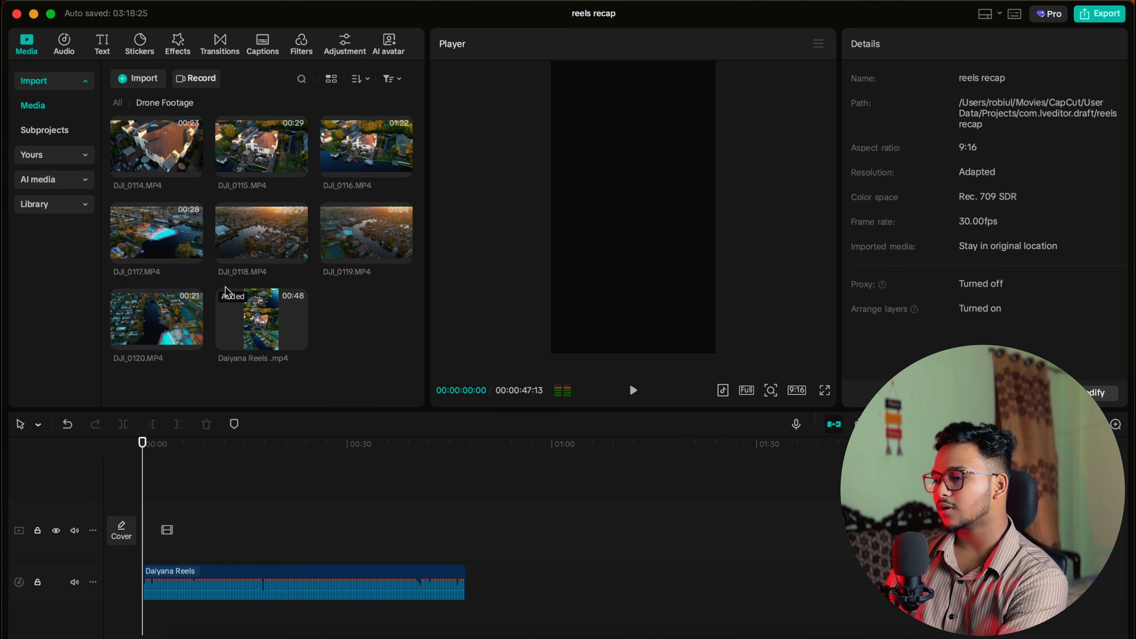
click(227, 154)
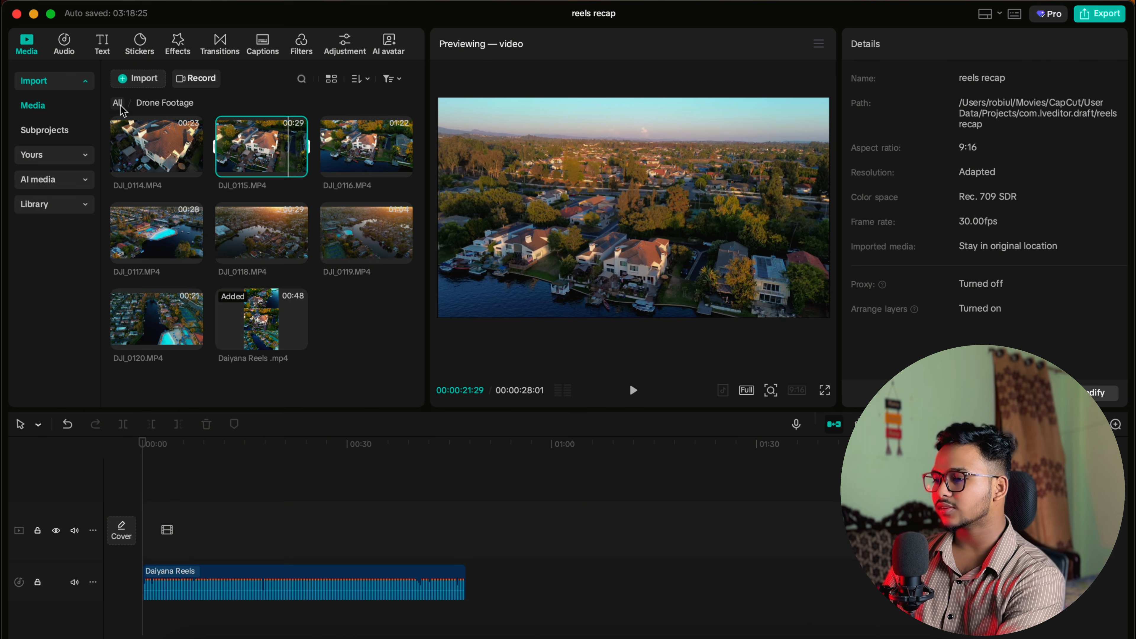
click(121, 105)
click(334, 150)
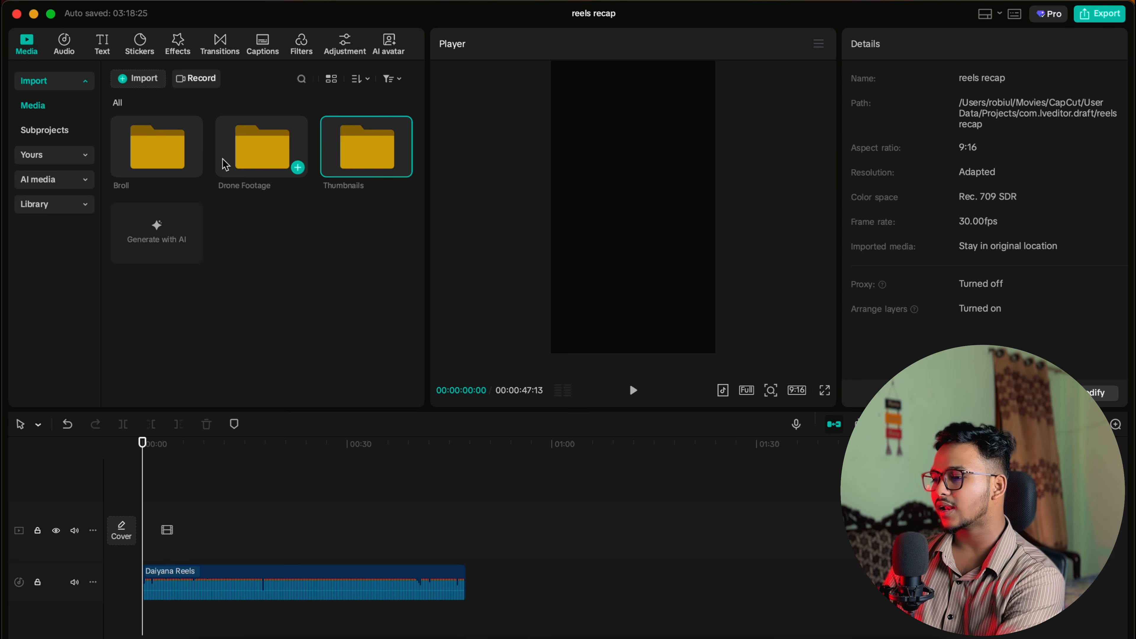
Step: Browse the clips in the Broll media folder, preview a food clip and return to all media
double_click(181, 154)
scroll(263, 214, down, 2)
click(263, 214)
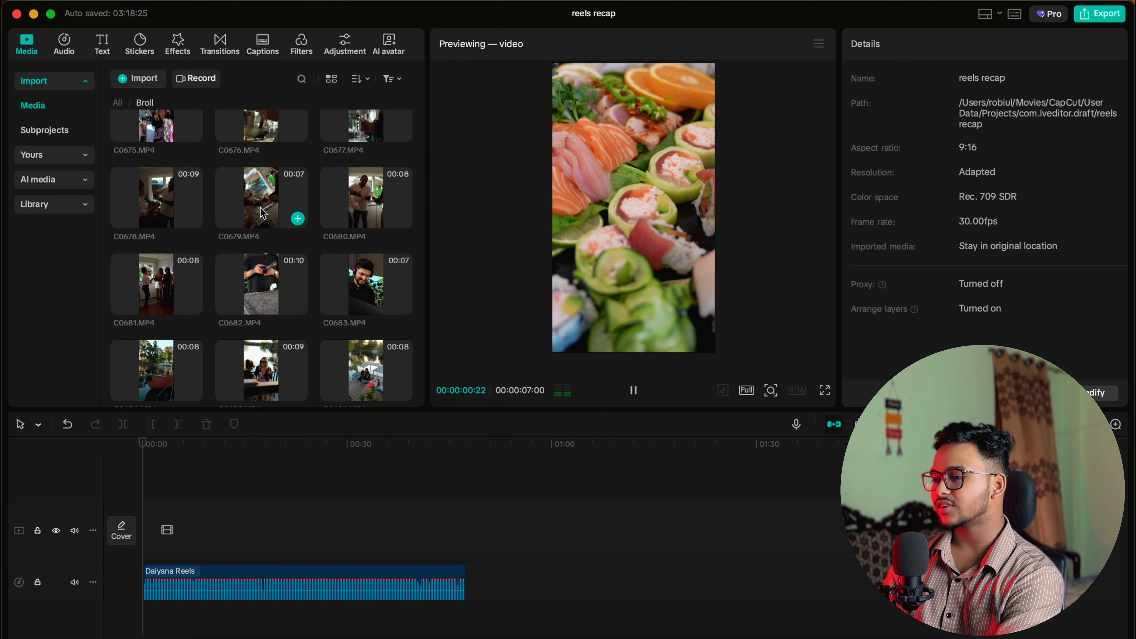
scroll(261, 208, down, 4)
click(184, 531)
drag(183, 533, 91, 492)
scroll(237, 325, up, 5)
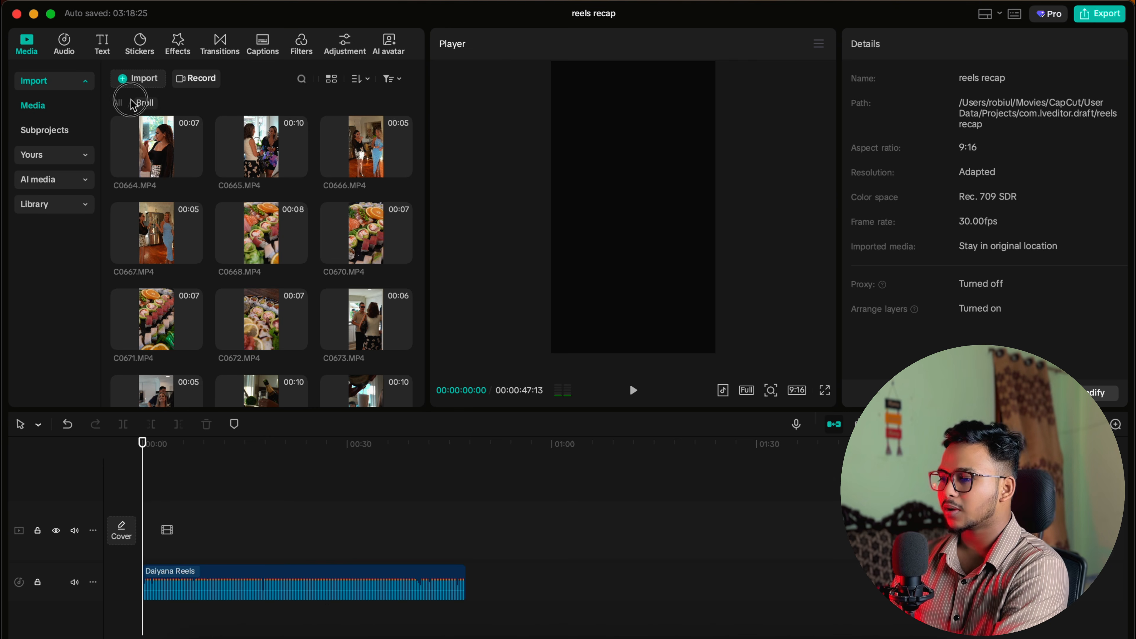
click(121, 103)
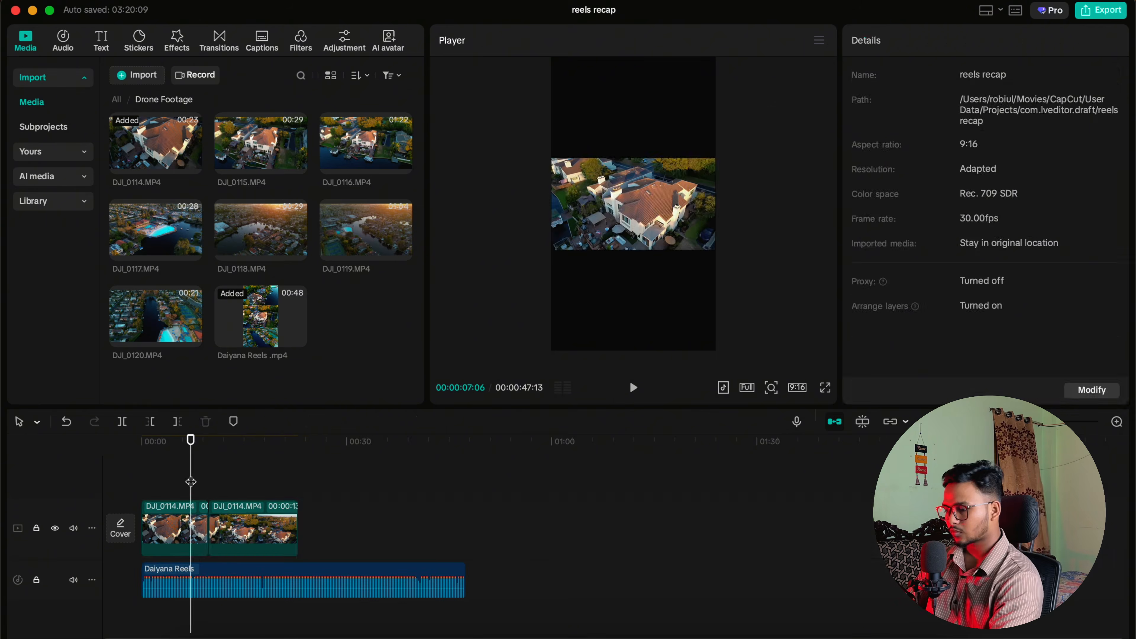
Step: Add the DJI_0116.MP4 drone clip to the main video track with the DJI_0114.MP4 clips
drag(366, 143, 256, 528)
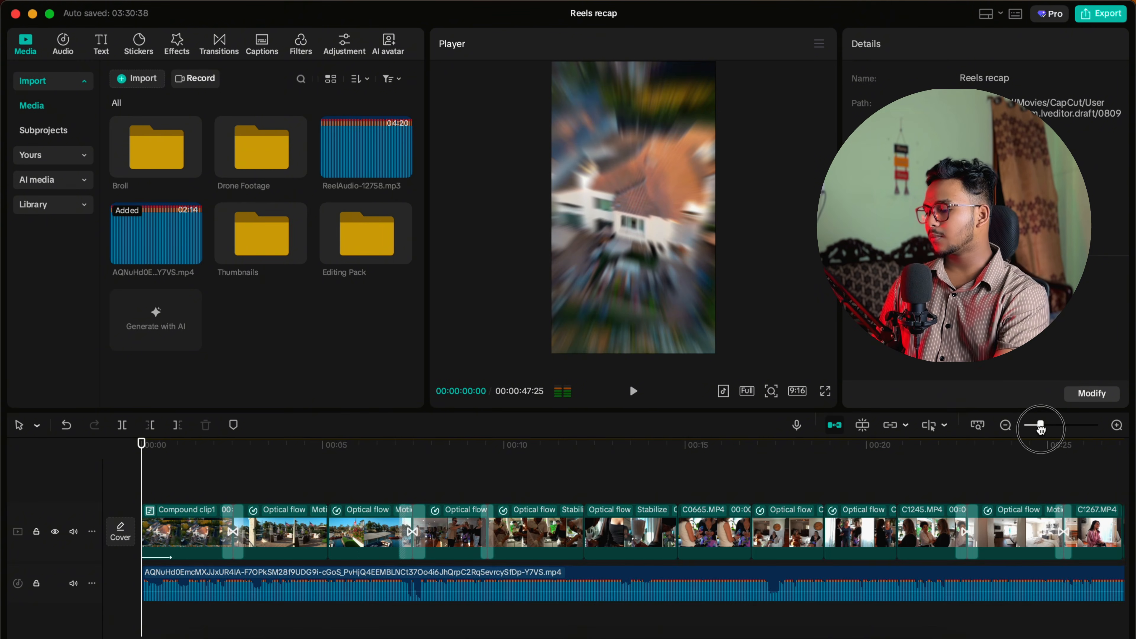
Step: Play the assembled Reels recap cut from the beginning, and check the clips between about 28 and 33 seconds
drag(1041, 430, 1038, 431)
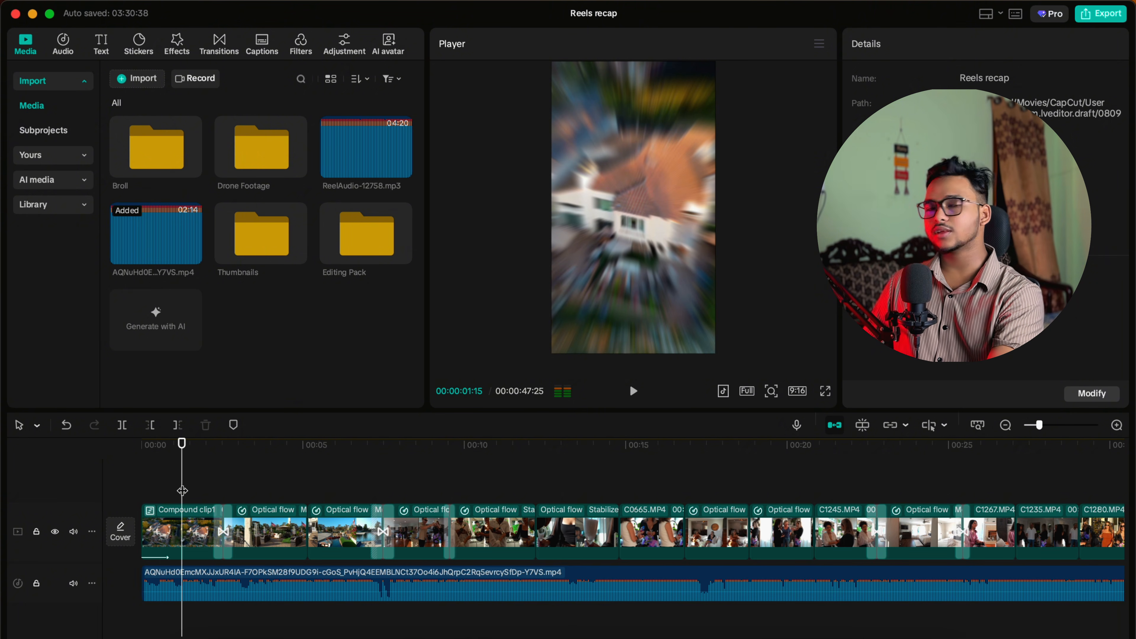
drag(182, 490, 2, 445)
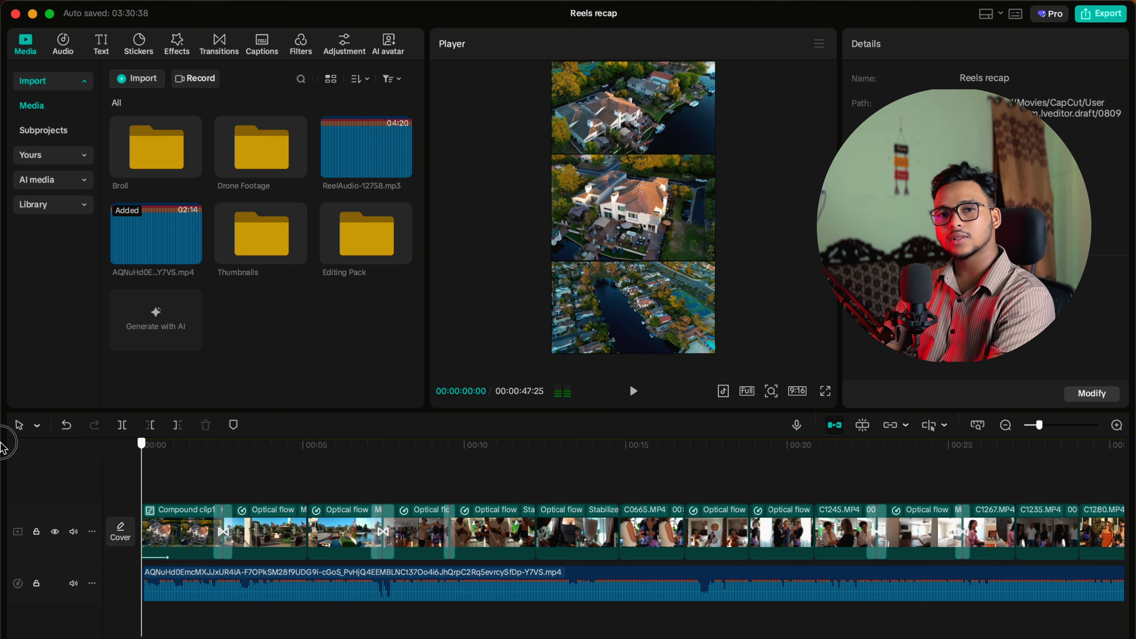
key(space)
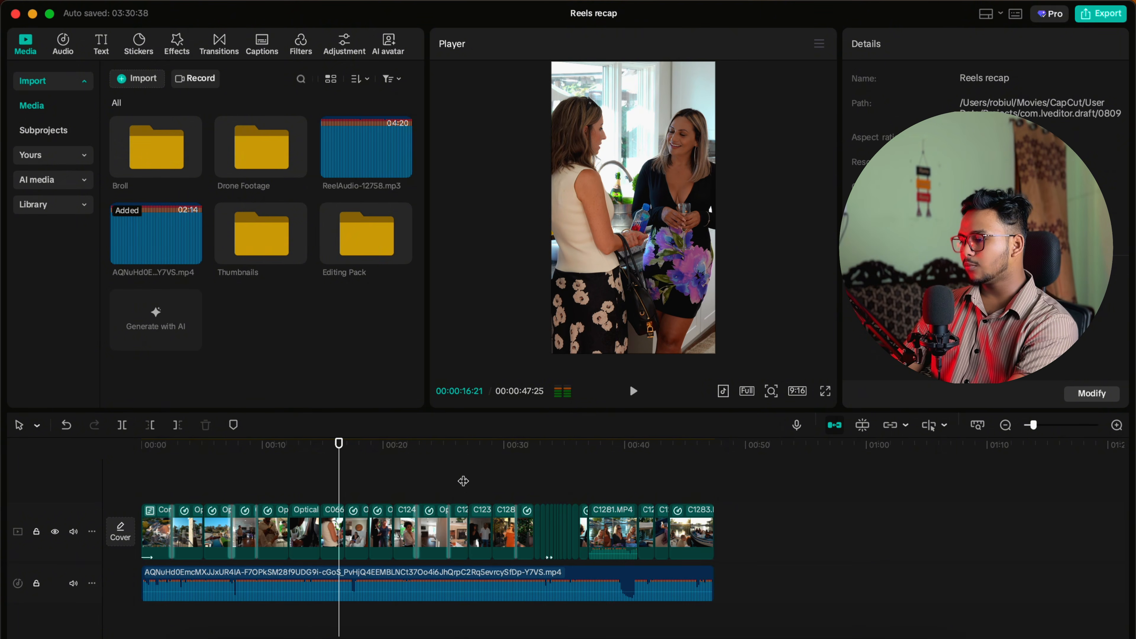
click(482, 480)
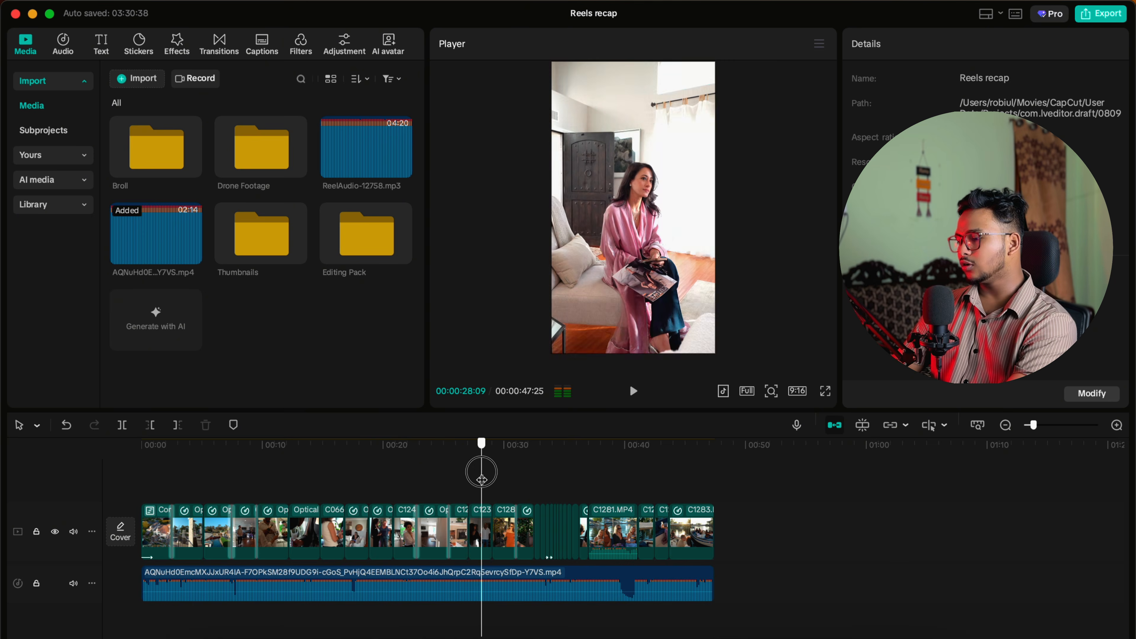
drag(482, 480, 538, 477)
key(space)
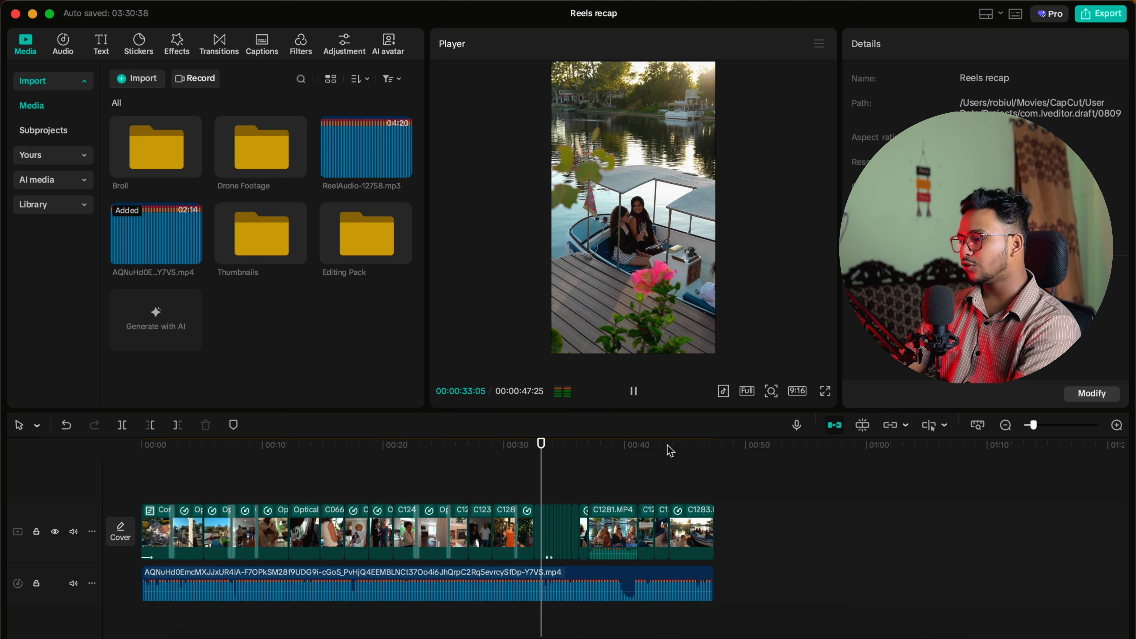
Step: Play the fast photo sequence from about 32 seconds up close on the timeline with the system volume raised
drag(1033, 425, 1045, 425)
key(space)
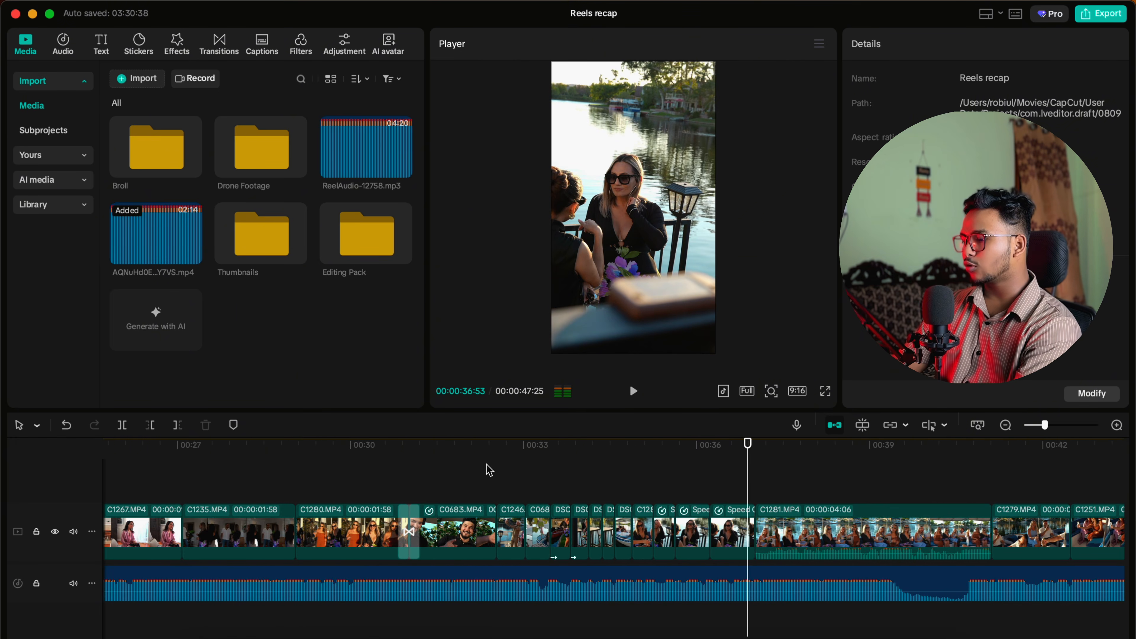
drag(490, 469, 454, 504)
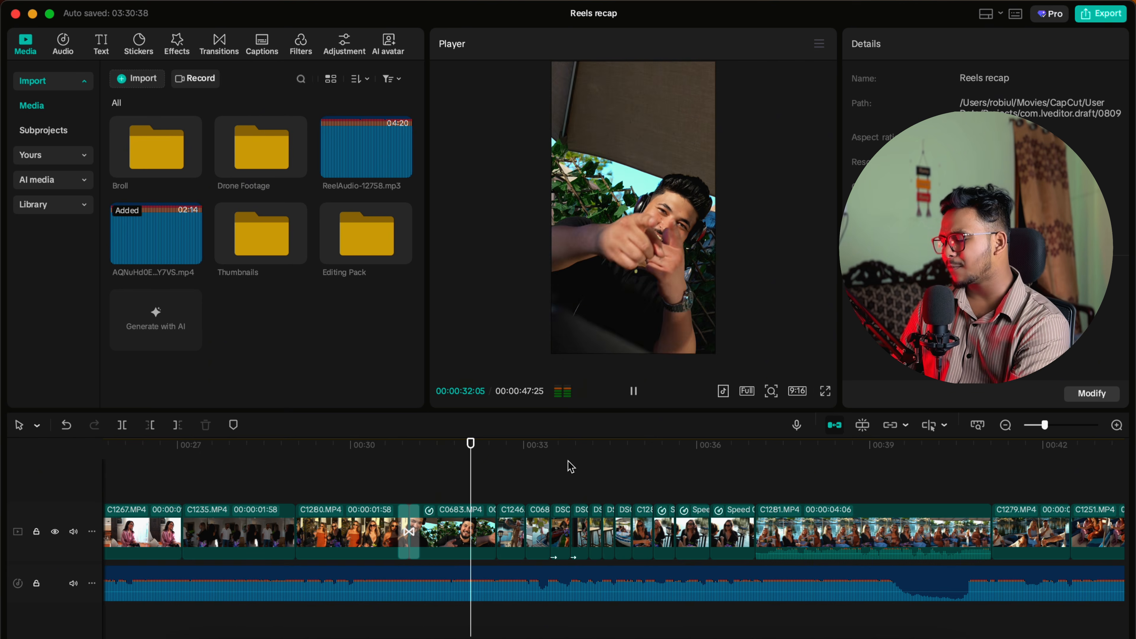
drag(1046, 426, 1053, 432)
key(space)
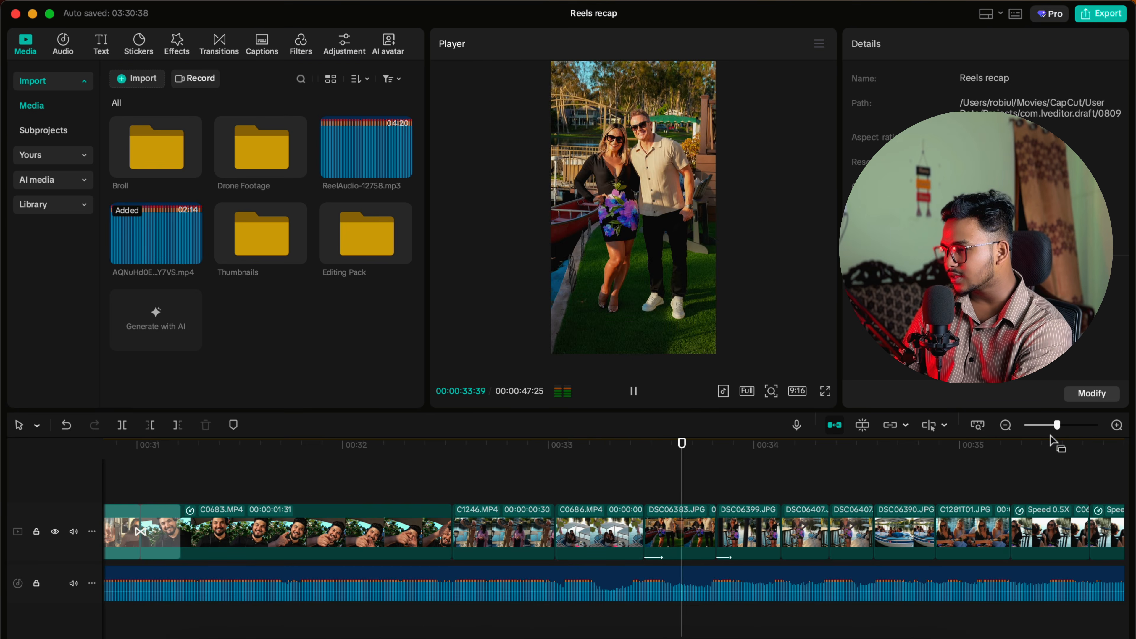
key(space)
key(XF86AudioRaiseVolume)
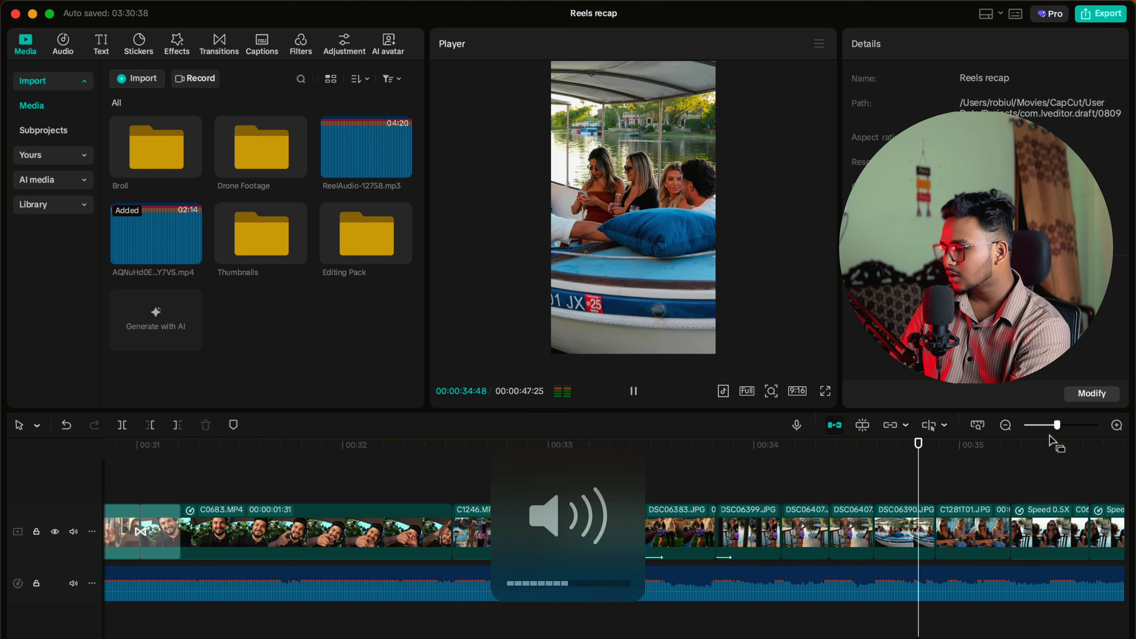
Step: Review the cut around the C1281.MP4 clip, and replay the opening clips up to about five seconds
drag(1049, 427, 1039, 433)
key(space)
key(space)
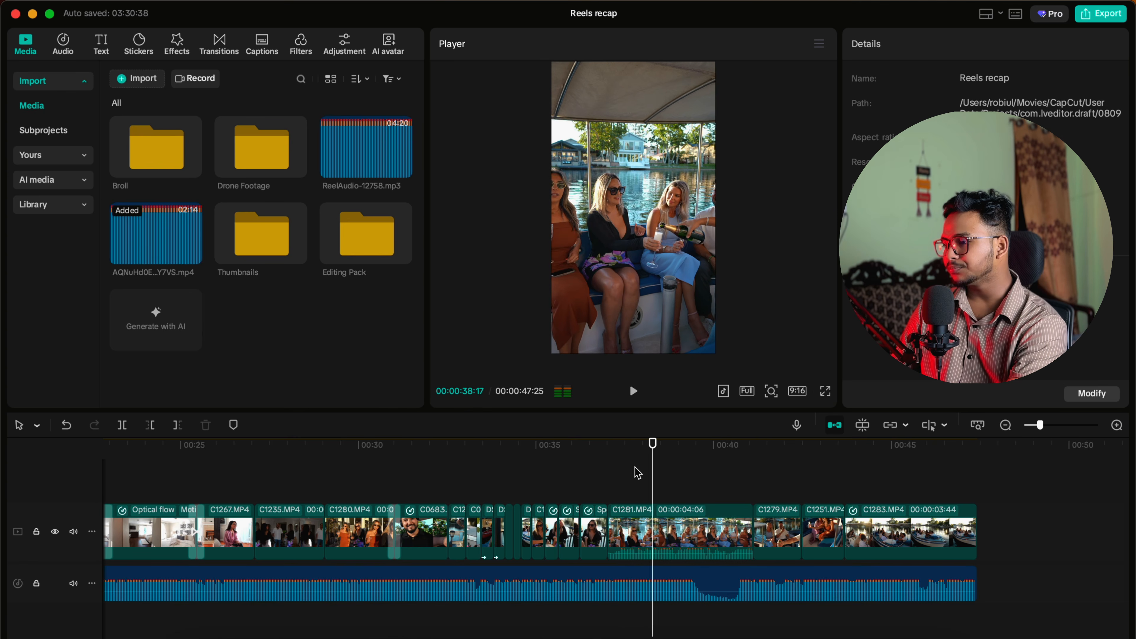
click(629, 474)
drag(629, 473, 280, 553)
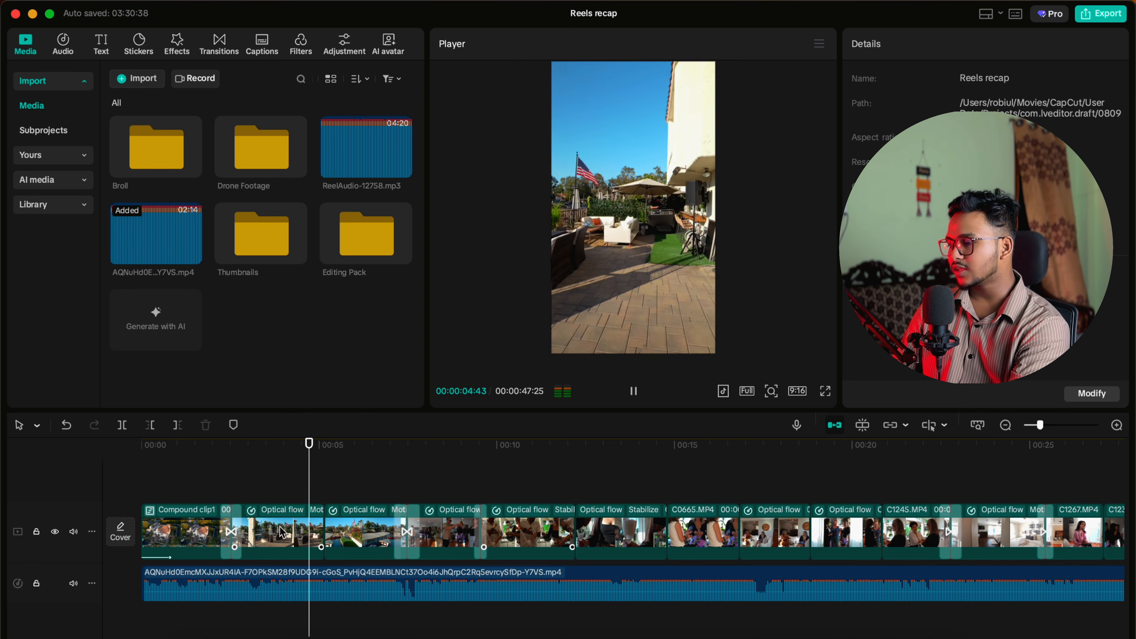
key(space)
drag(325, 465, 273, 462)
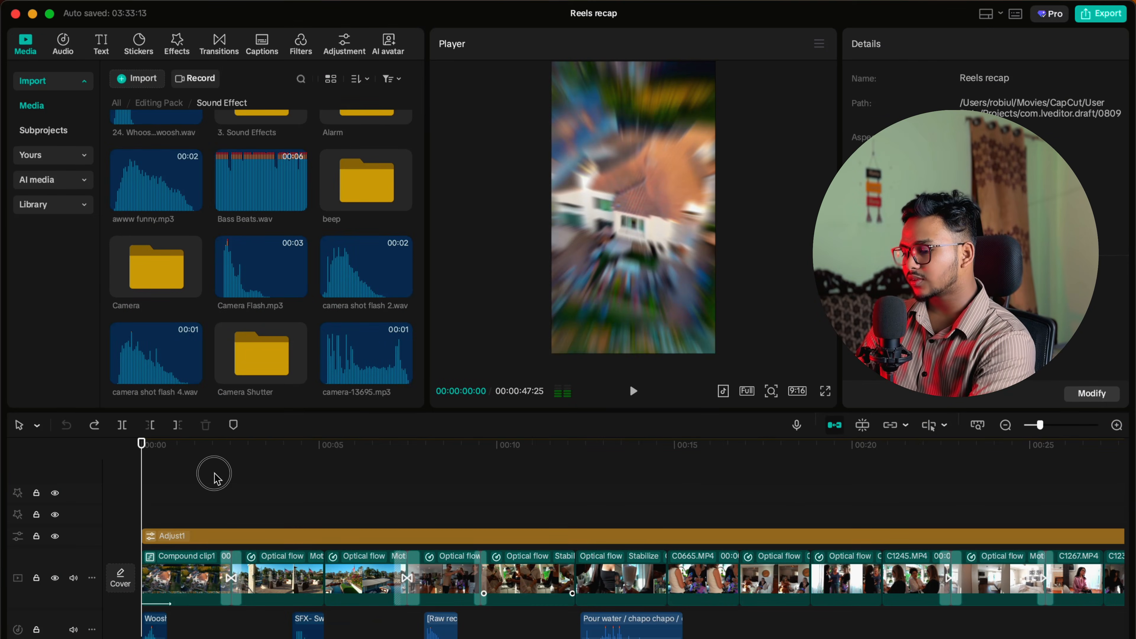
Step: Look over the effect, adjustment, video and sound effect tracks, and play the opening of the reel
scroll(214, 473, up, 1)
scroll(281, 518, down, 4)
scroll(278, 532, up, 4)
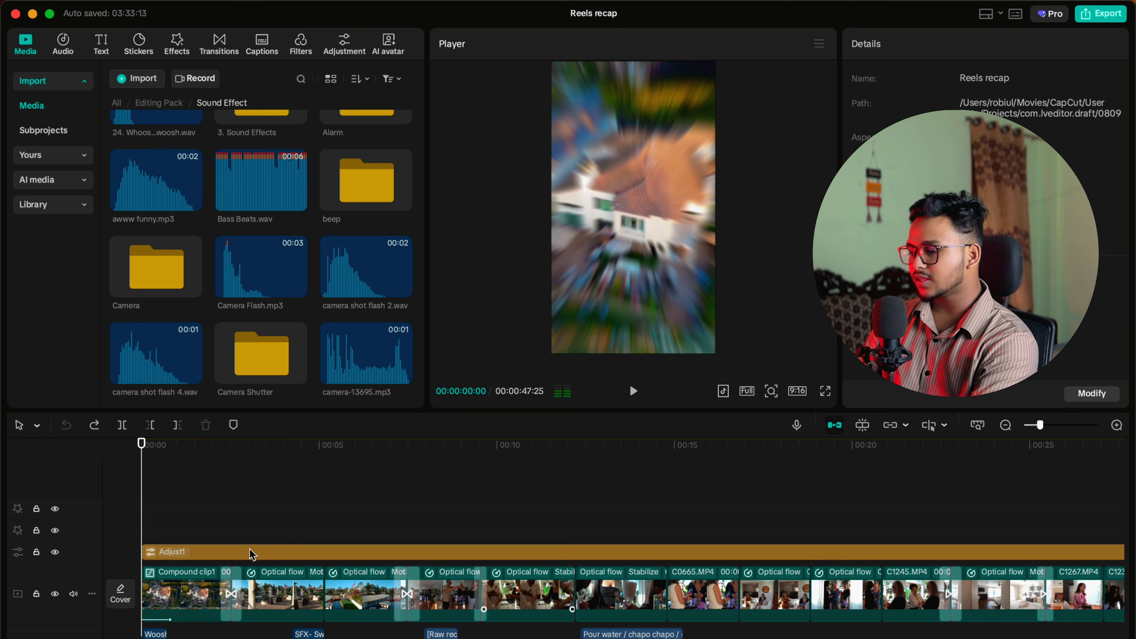
key(space)
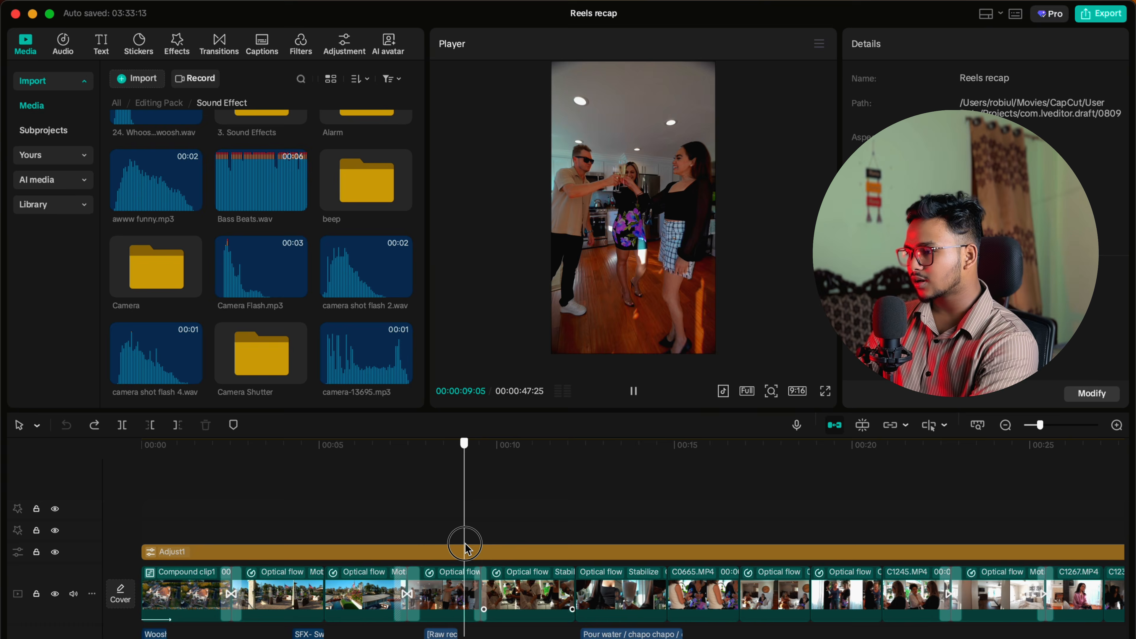
scroll(349, 577, down, 4)
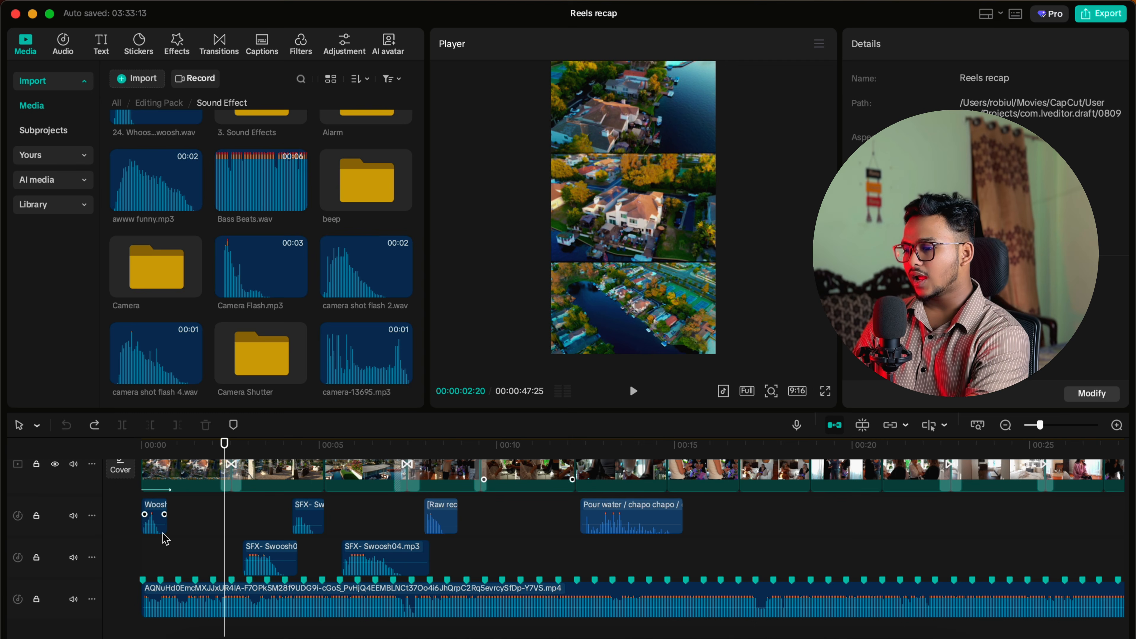
Step: Check how the whoosh, swoosh, raw recording and pouring-water sound effects line up with their clips
click(163, 530)
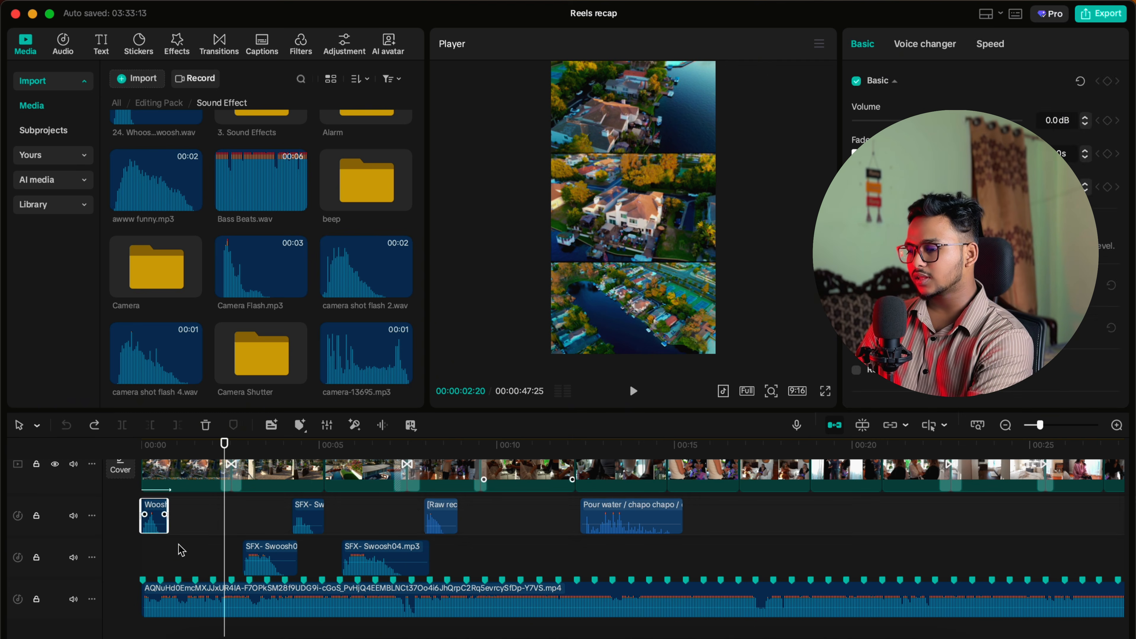
mouse_move(178, 545)
mouse_down()
mouse_move(117, 556)
mouse_move(989, 571)
mouse_move(555, 582)
mouse_move(426, 571)
mouse_up()
key(space)
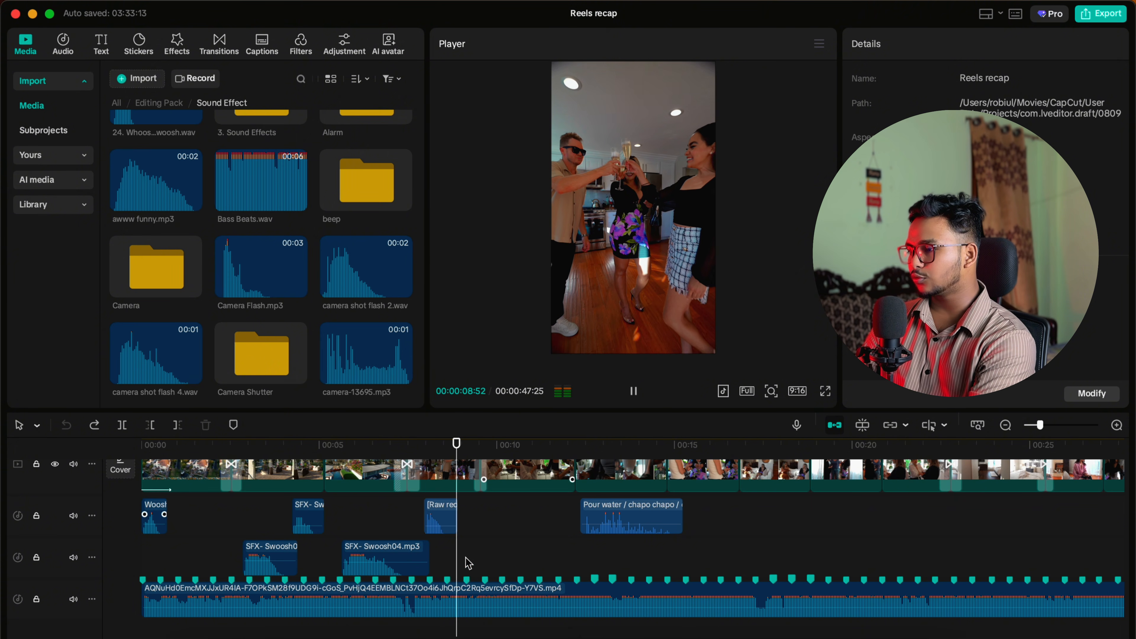
key(space)
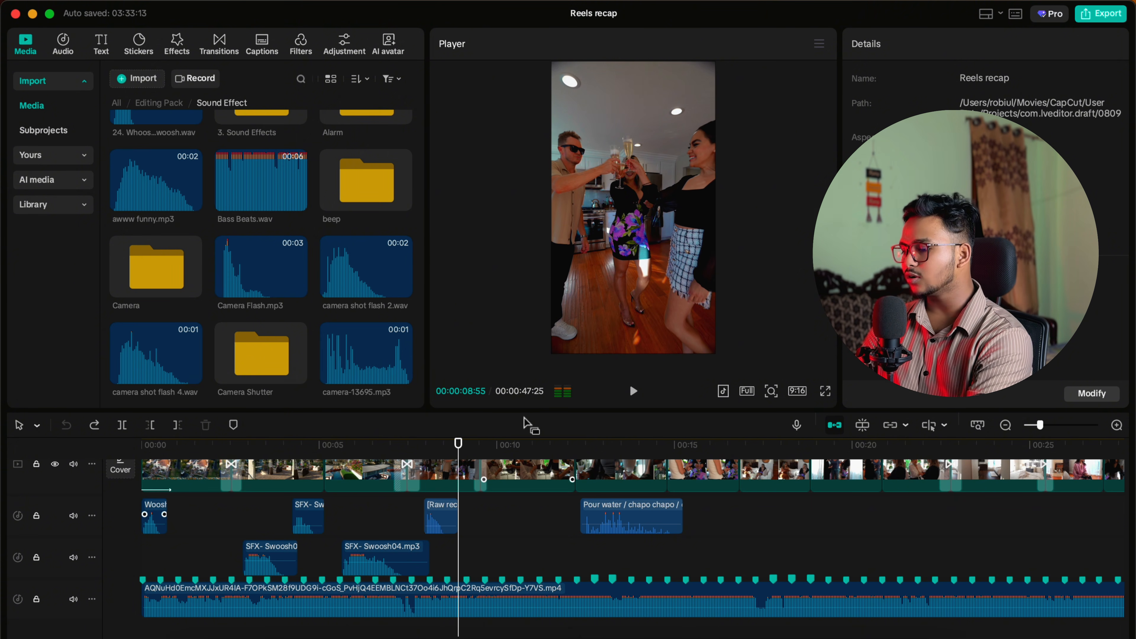
drag(533, 521, 583, 514)
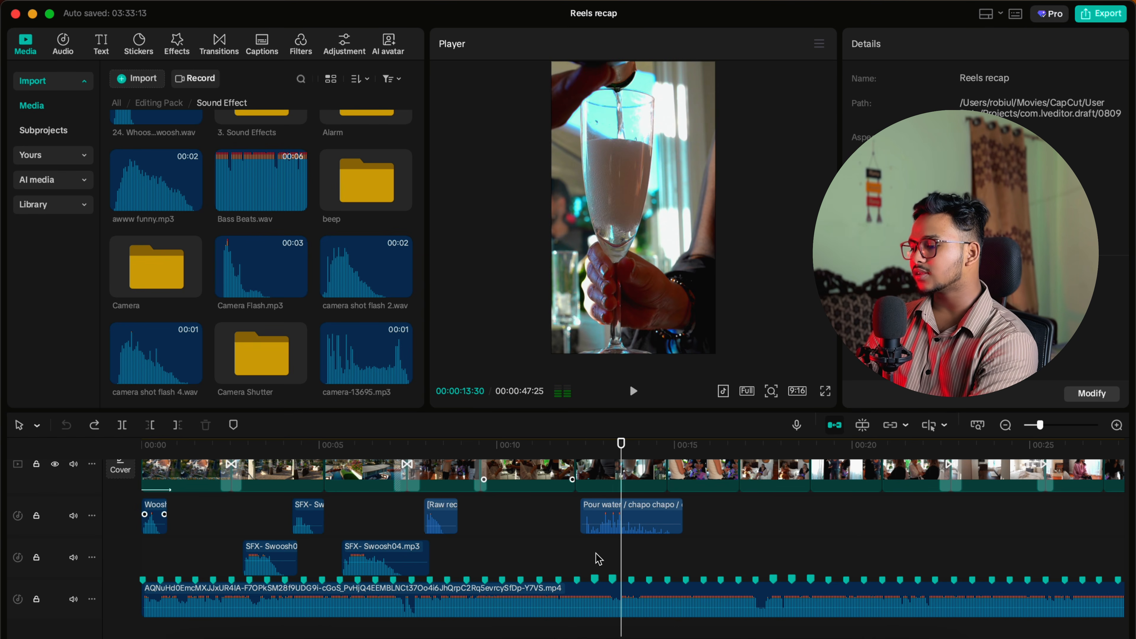
drag(599, 559, 586, 561)
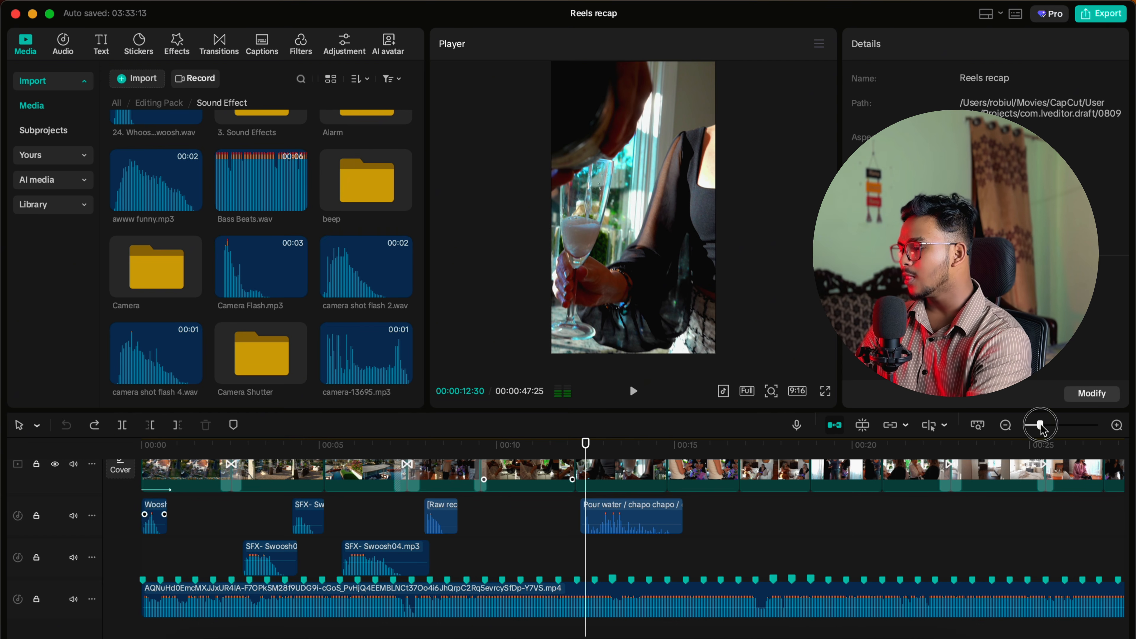
Step: Review the effect clips near the end of the reel from about 33 seconds, and return to the start
drag(1040, 425, 1035, 426)
scroll(806, 556, up, 3)
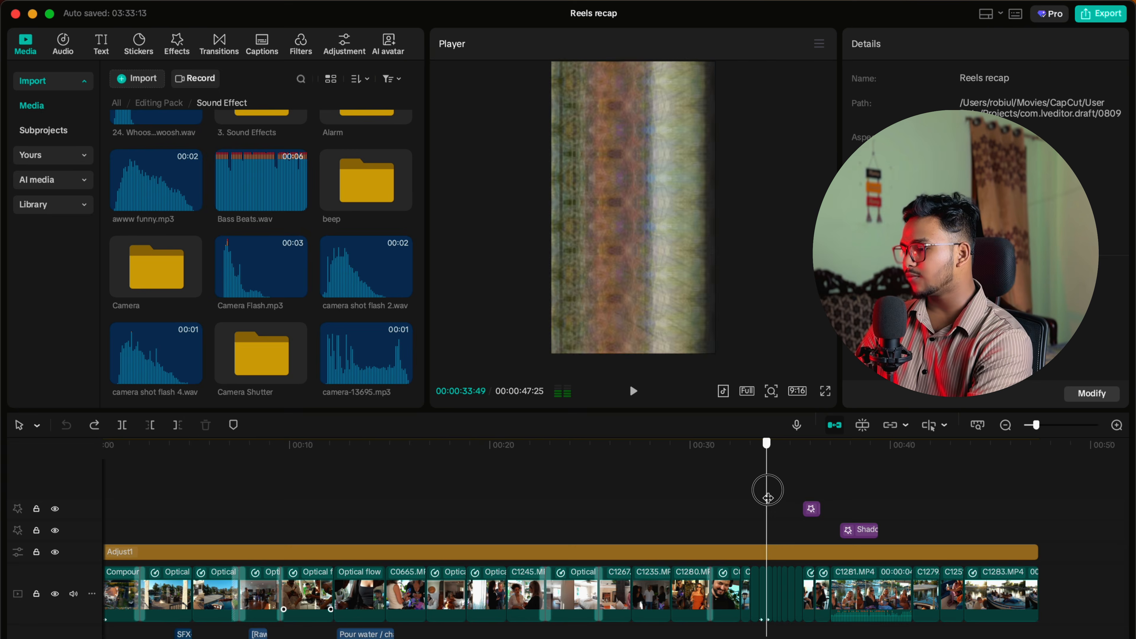
drag(767, 498, 3, 510)
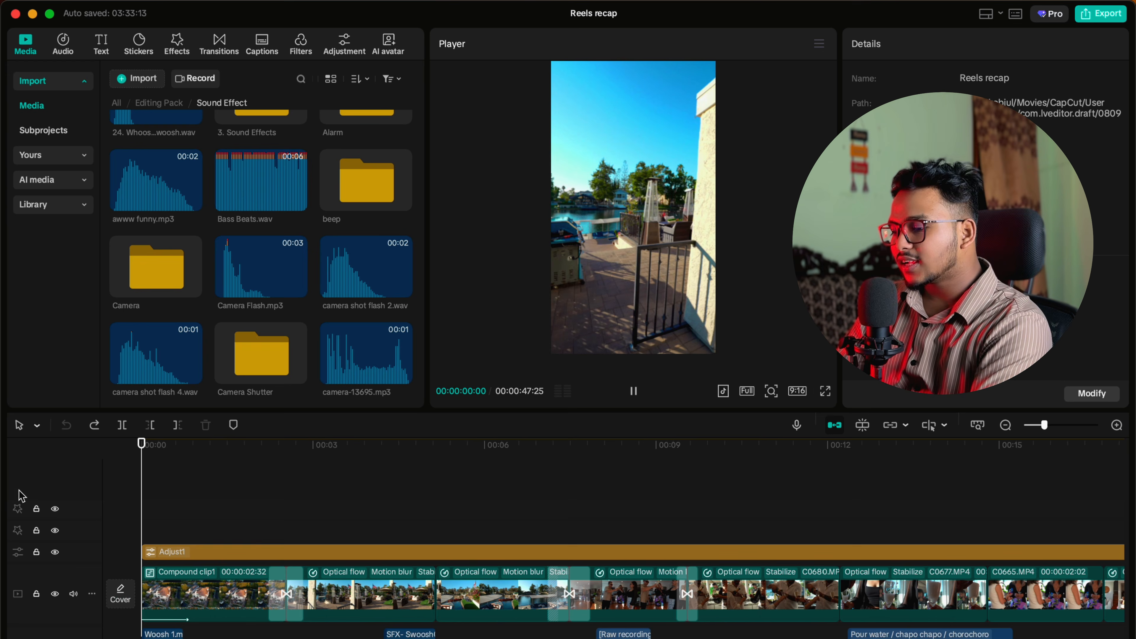
Step: Preview the three-part drone opening, open Compound clip1 for editing, and select its DJI_0116.MP4 clip
click(222, 599)
key(space)
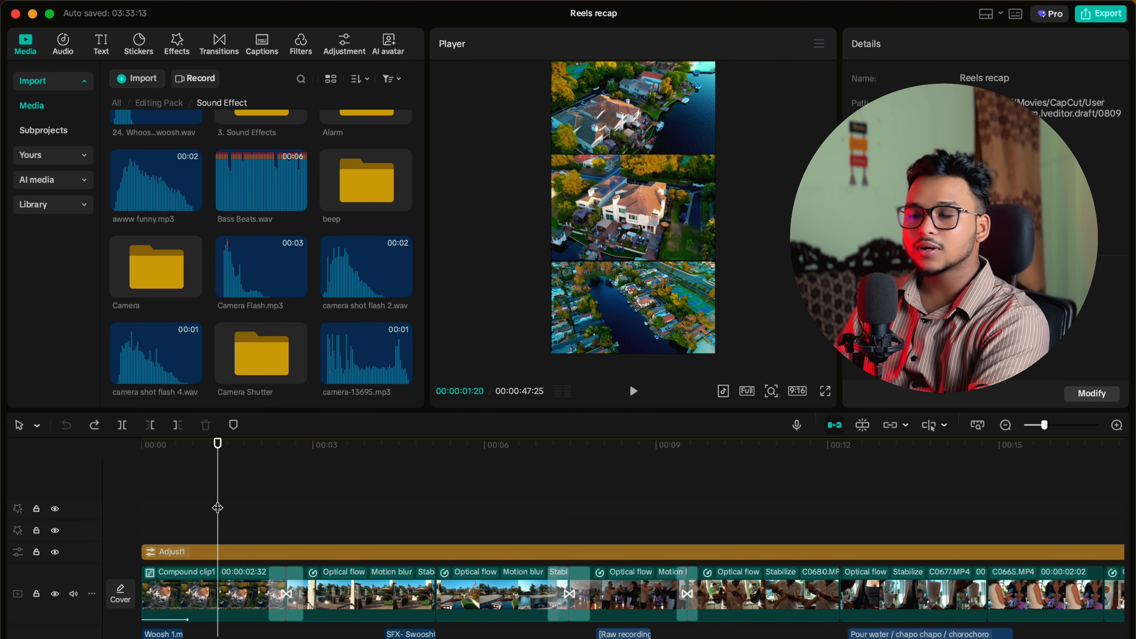
drag(187, 476, 191, 483)
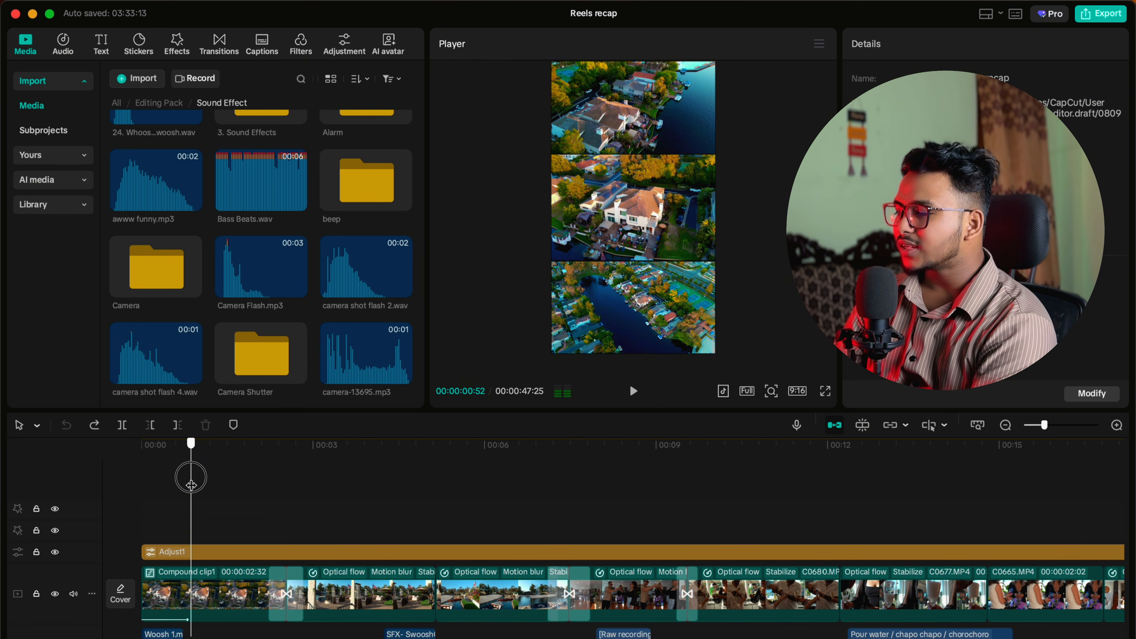
double_click(211, 589)
click(223, 529)
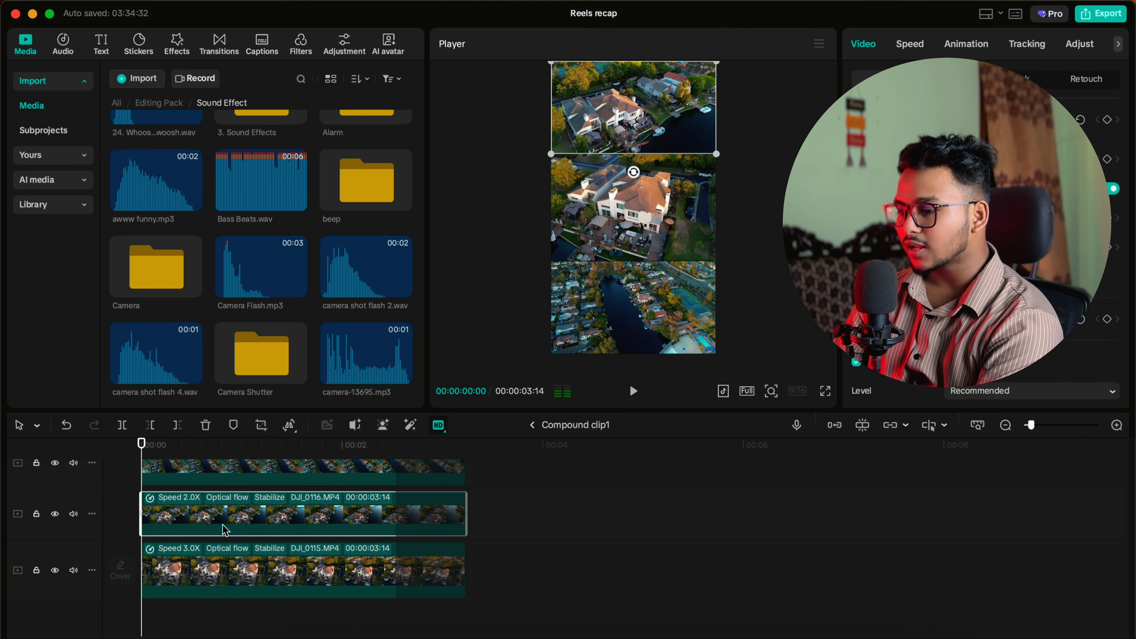
Step: Examine the DJI_0116.MP4 clip's basic video settings, from Transform and Stabilize through Optical flow to Motion blur
key(space)
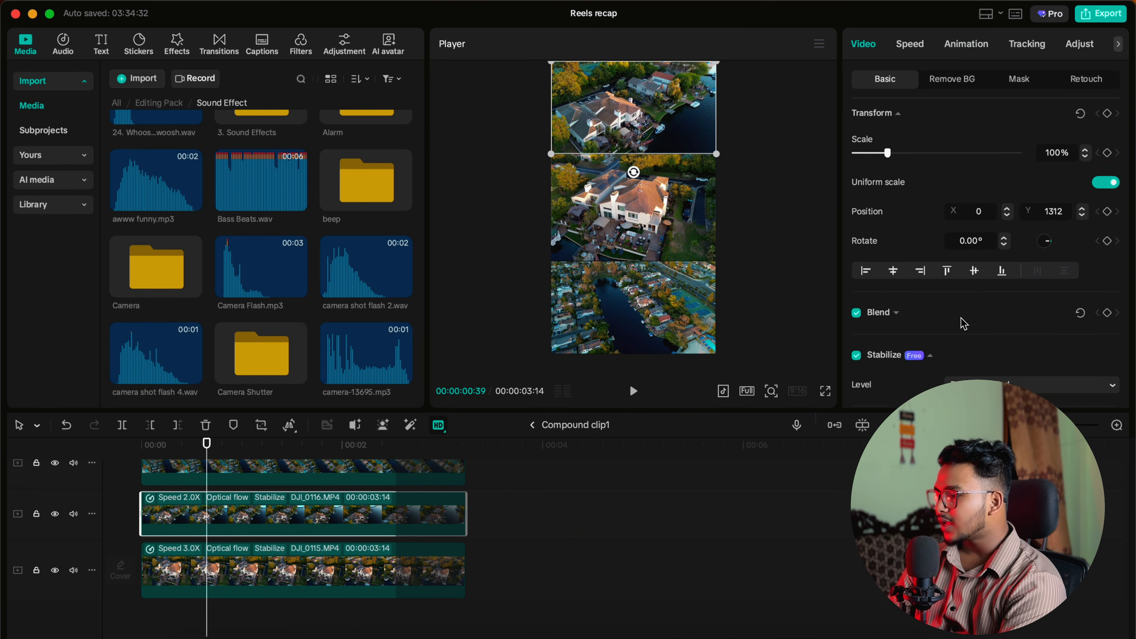
scroll(890, 277, down, 5)
scroll(876, 228, up, 4)
scroll(868, 278, down, 4)
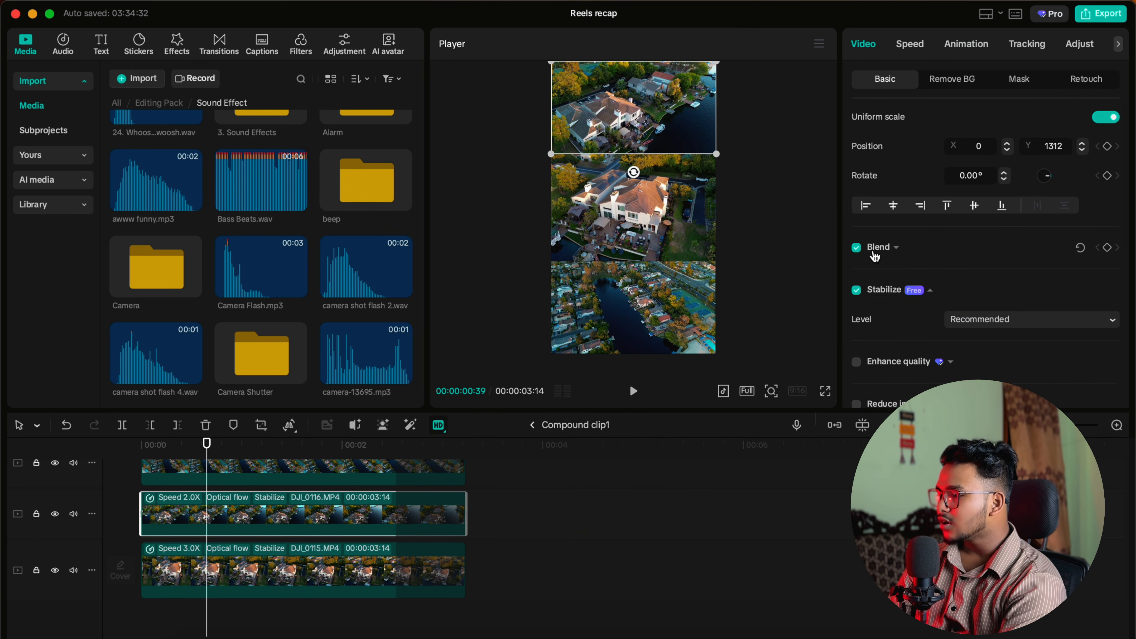
scroll(867, 307, down, 1)
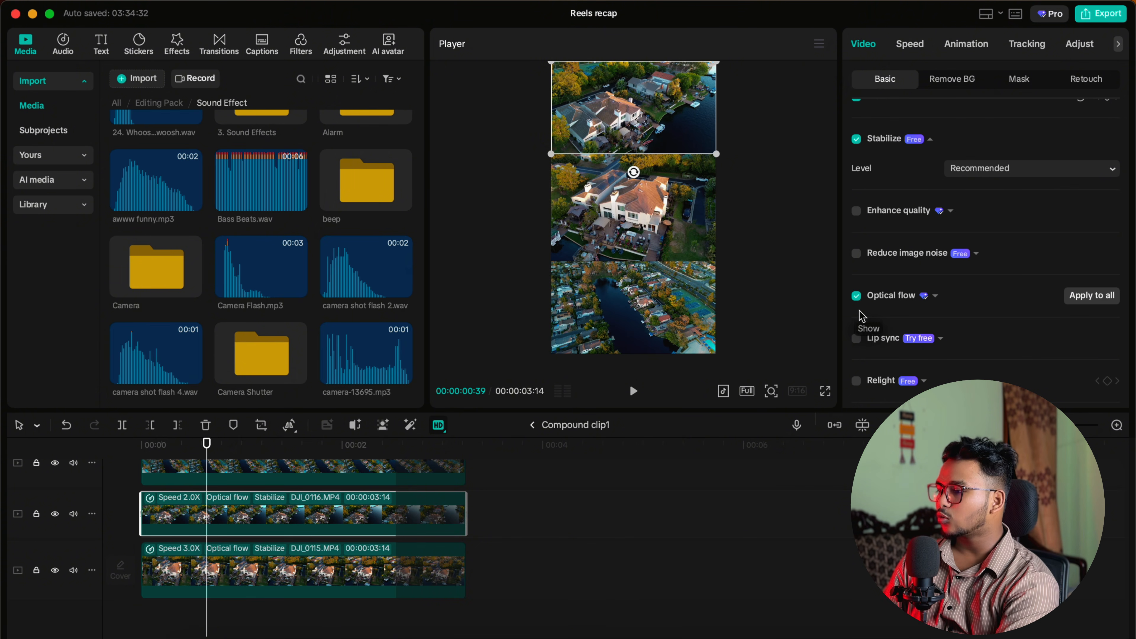
scroll(885, 326, down, 6)
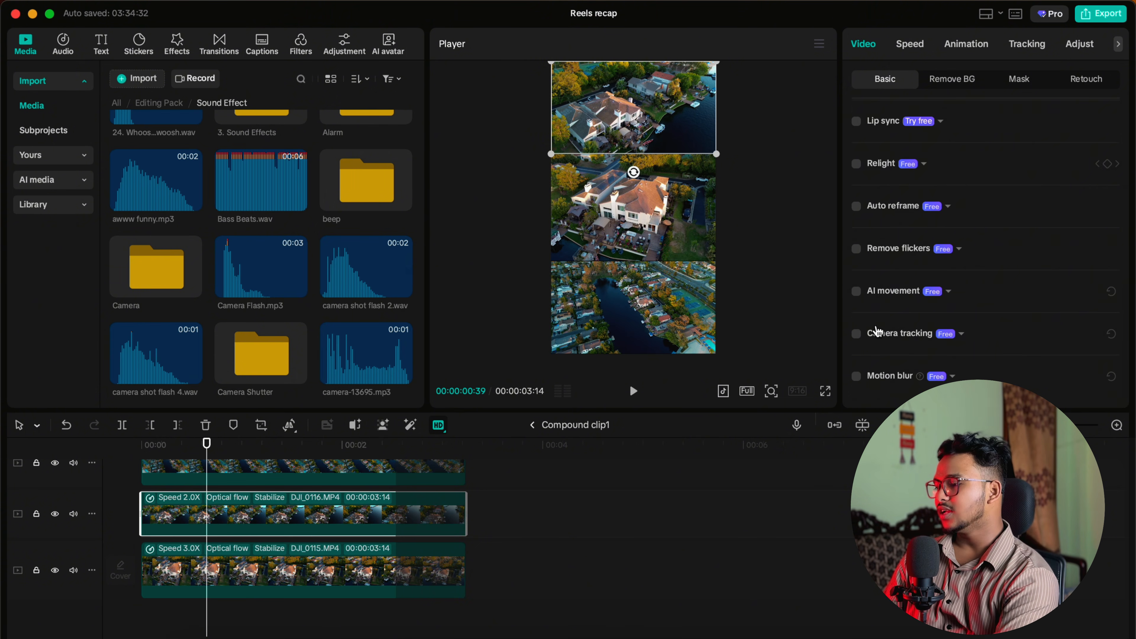
key(space)
key(space)
scroll(861, 299, up, 6)
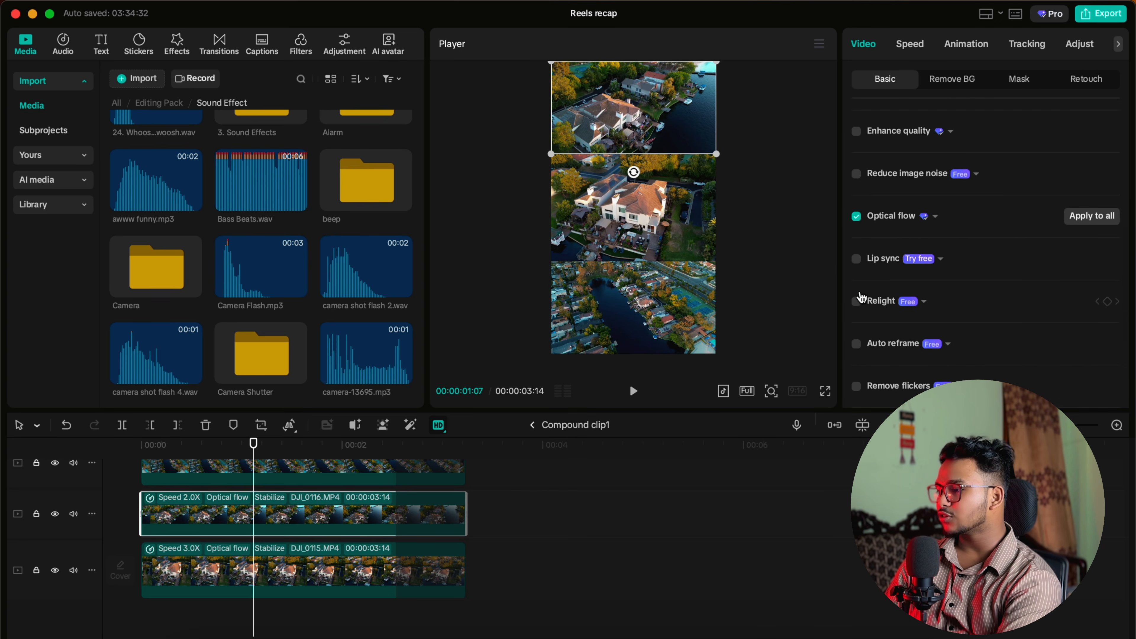
scroll(862, 299, down, 4)
Step: Turn off Optical flow and Stabilize for the DJI_0116.MP4 clip, and replay the compound clip from the start
click(856, 136)
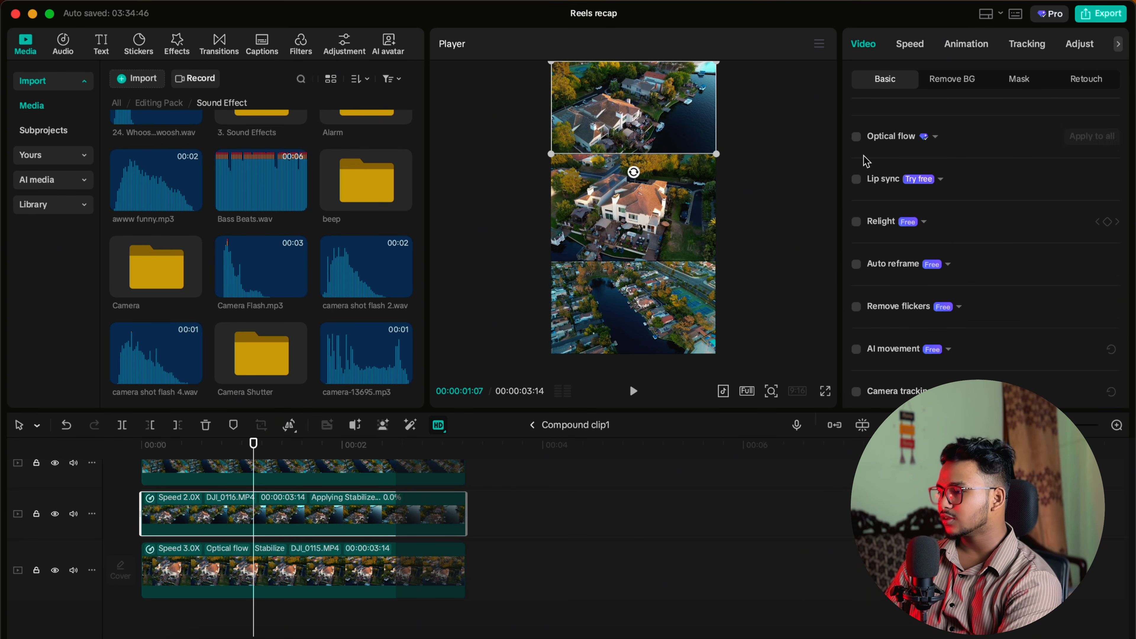
scroll(868, 202, up, 4)
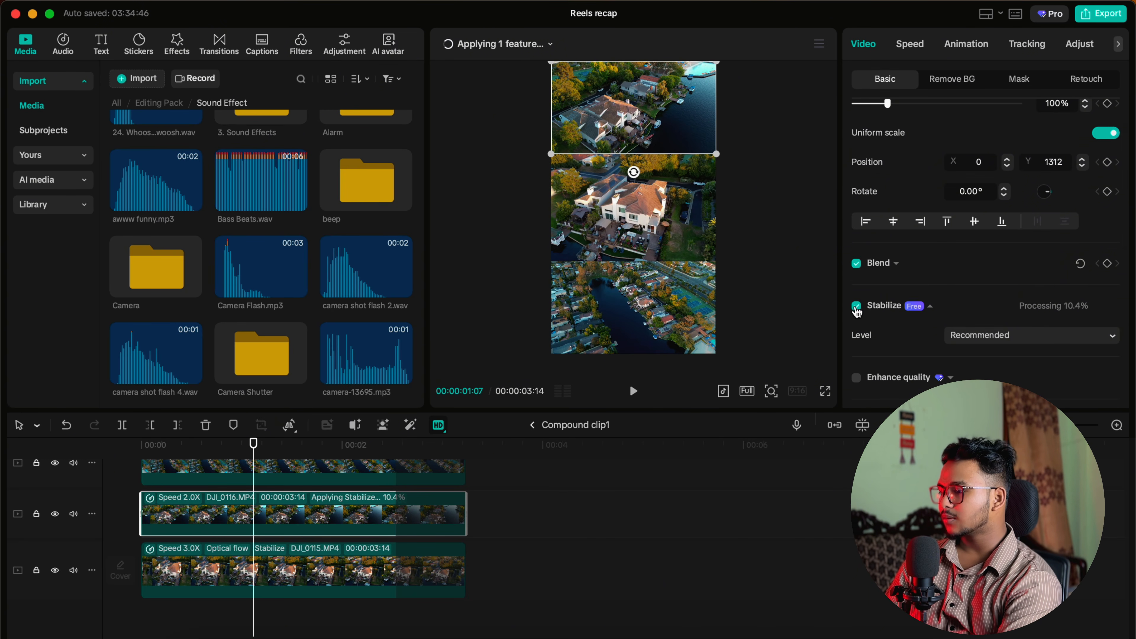
click(855, 307)
drag(251, 451, 51, 455)
key(space)
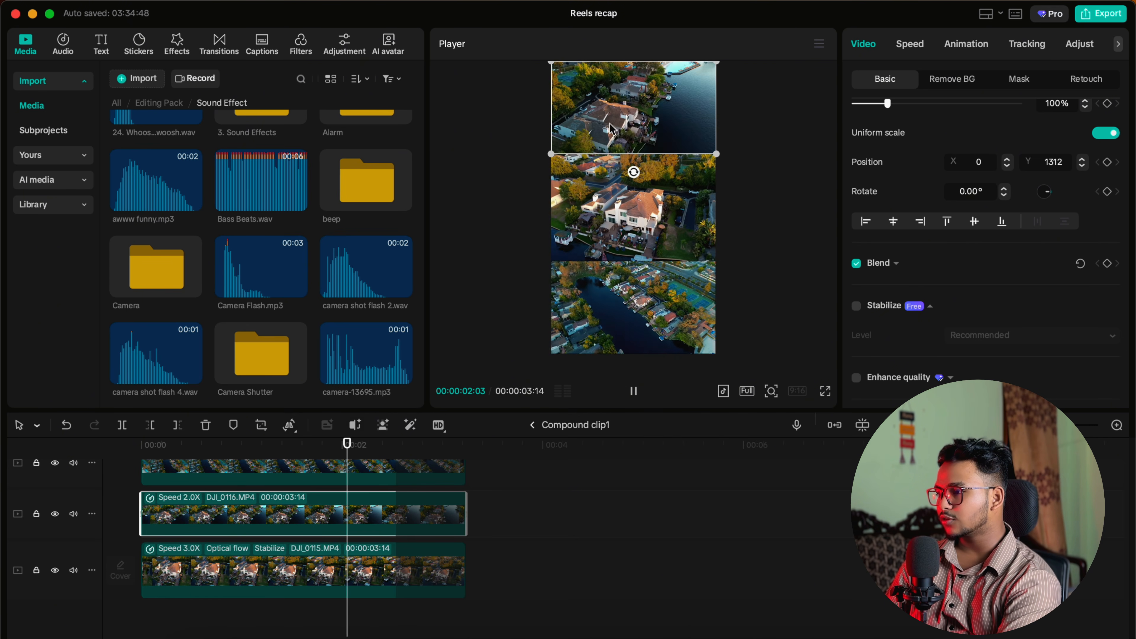
key(space)
scroll(925, 344, up, 2)
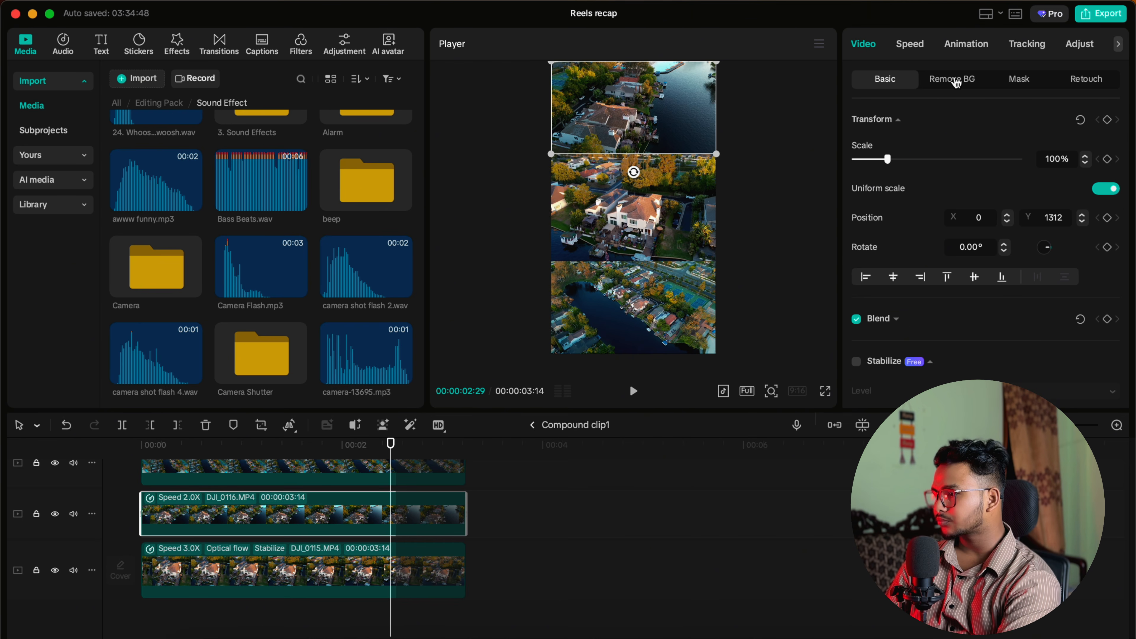
Step: Check the DJI_0116.MP4 clip's speed settings, replay the compound clip from the beginning, and return to its start
click(912, 45)
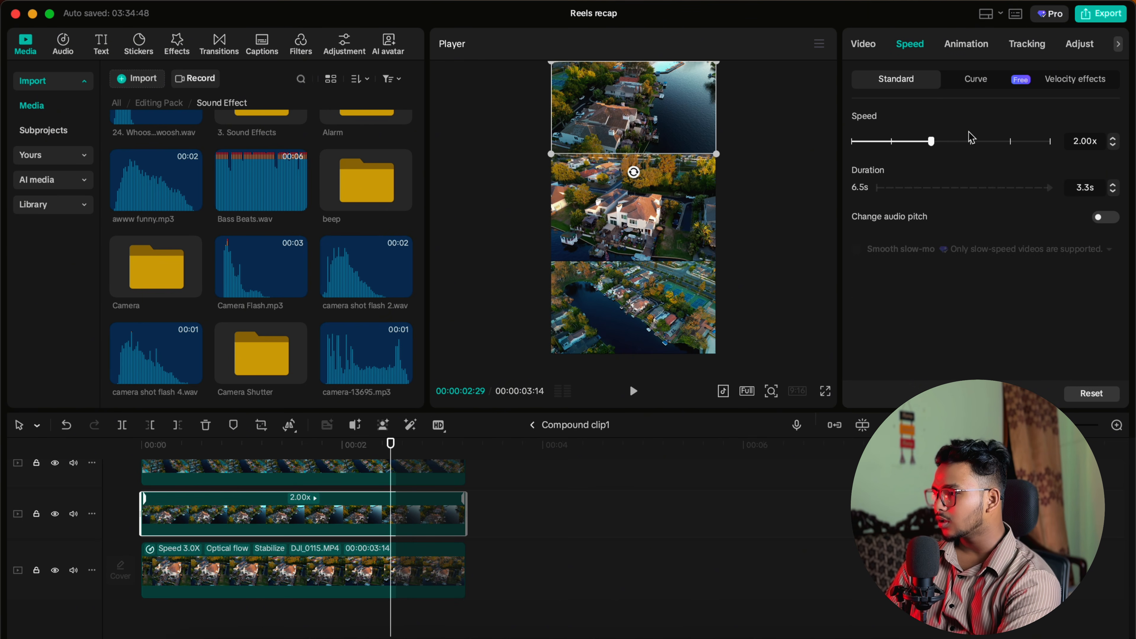
click(873, 49)
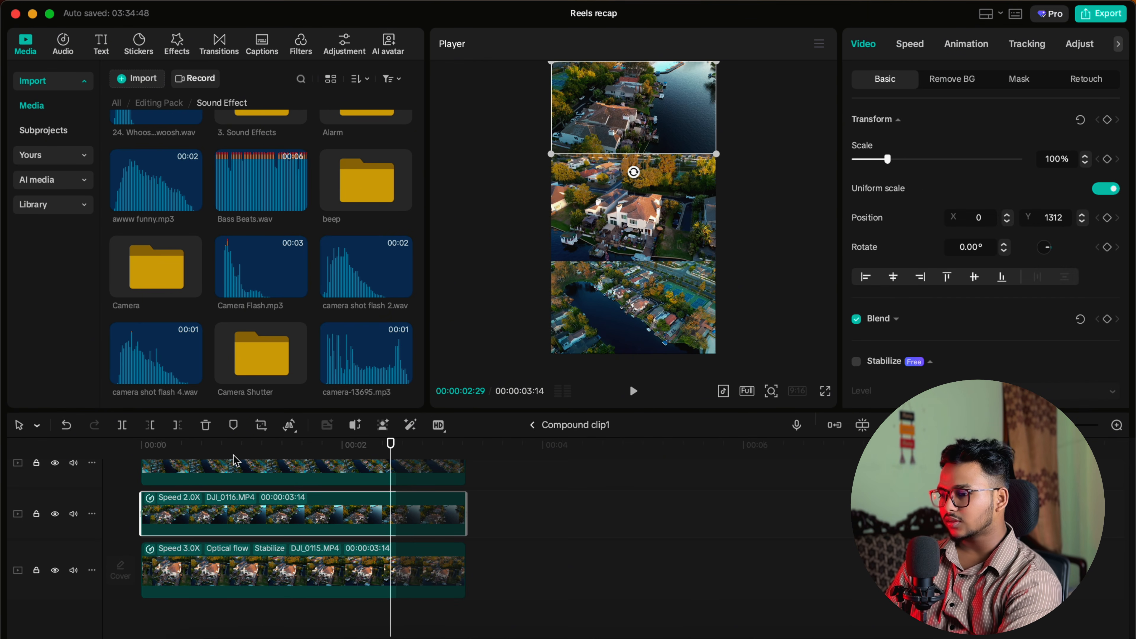
drag(234, 450, 71, 462)
key(space)
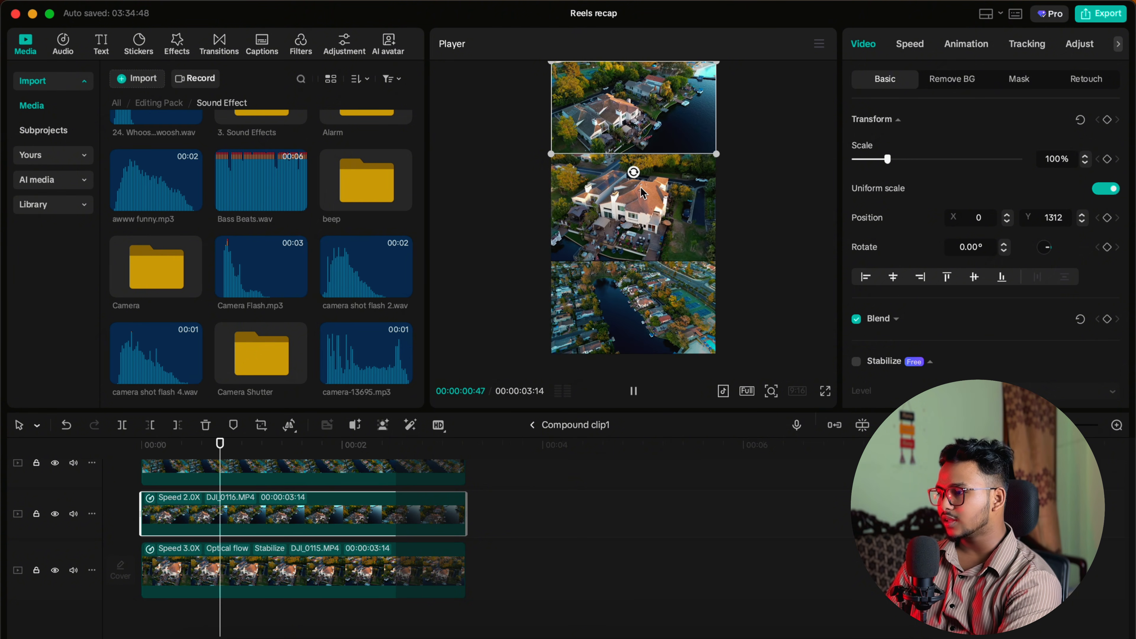
scroll(253, 560, up, 3)
key(space)
key(space)
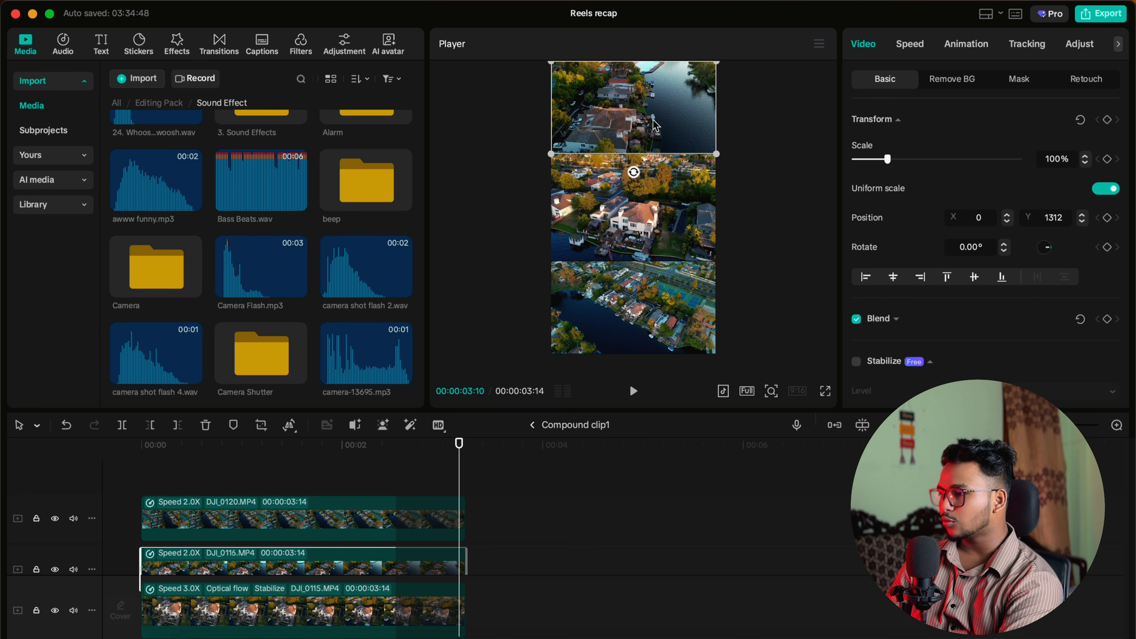
click(301, 450)
key(Home)
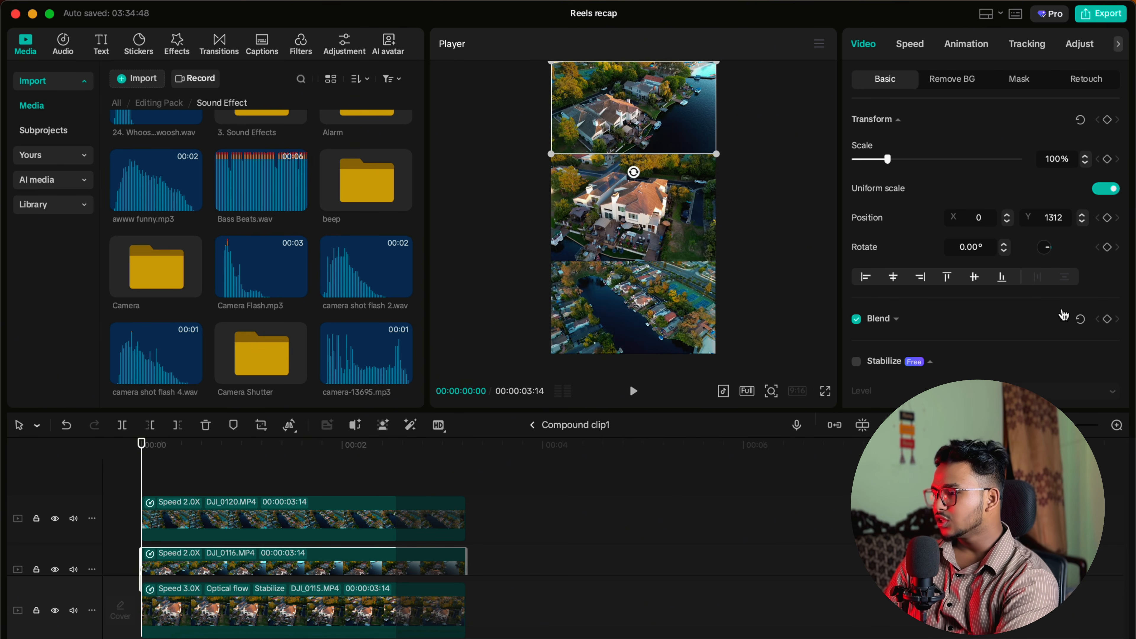
Step: Turn Optical flow and Stabilize back on for the DJI_0116.MP4 clip
scroll(920, 274, down, 10)
scroll(393, 532, down, 2)
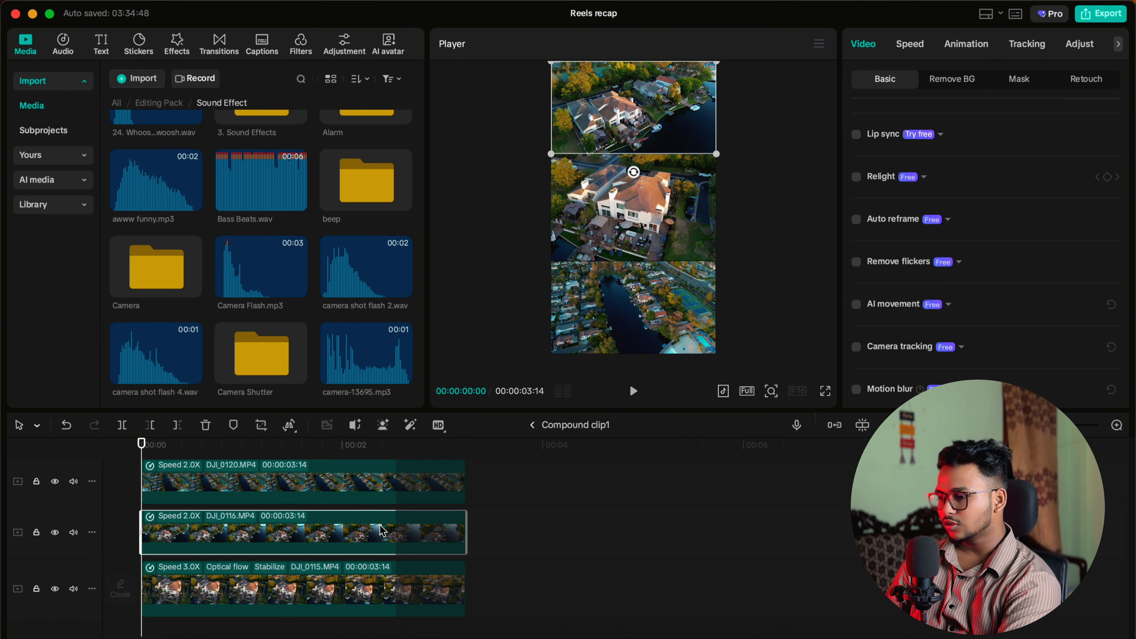
scroll(876, 233, up, 8)
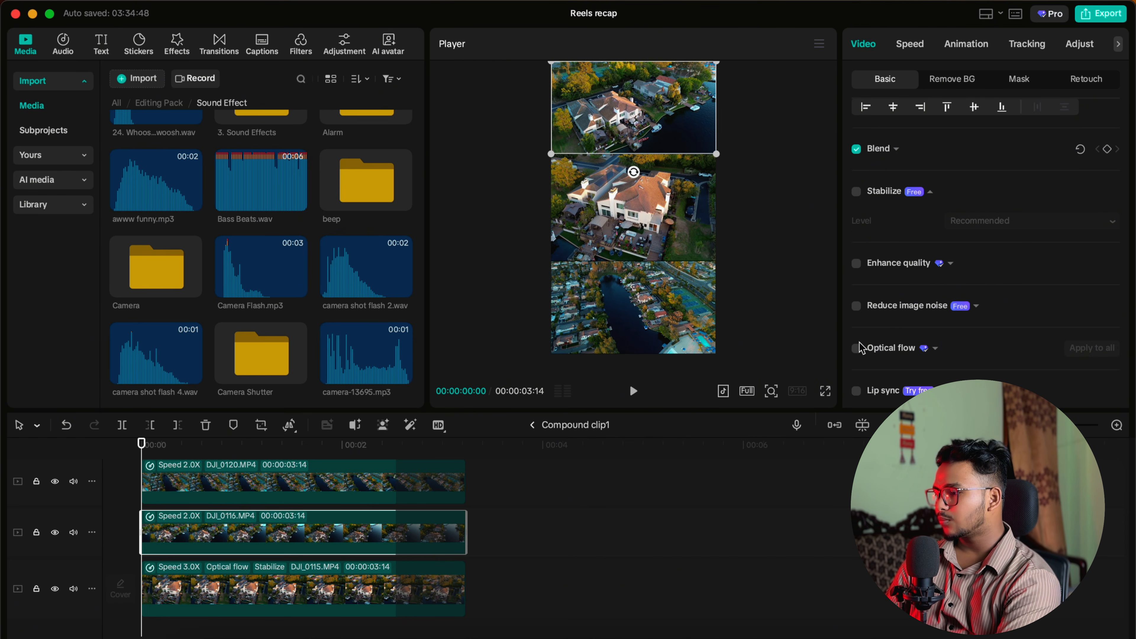
click(856, 350)
click(856, 192)
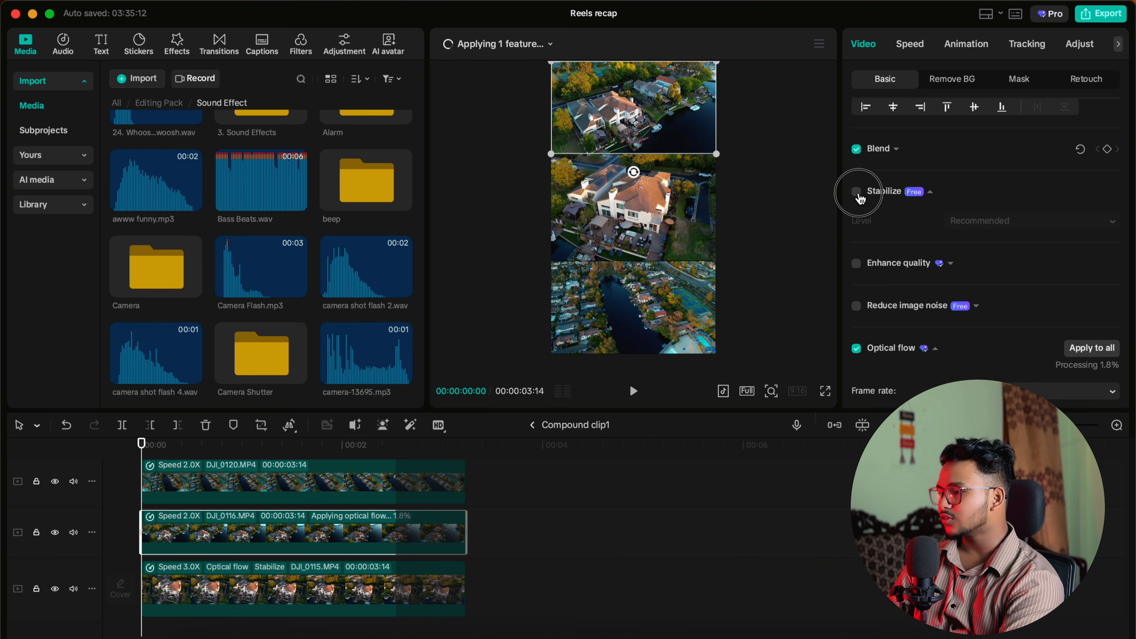
Step: Exit Compound clip1 to the start of the main reel timeline and open the export settings
click(533, 425)
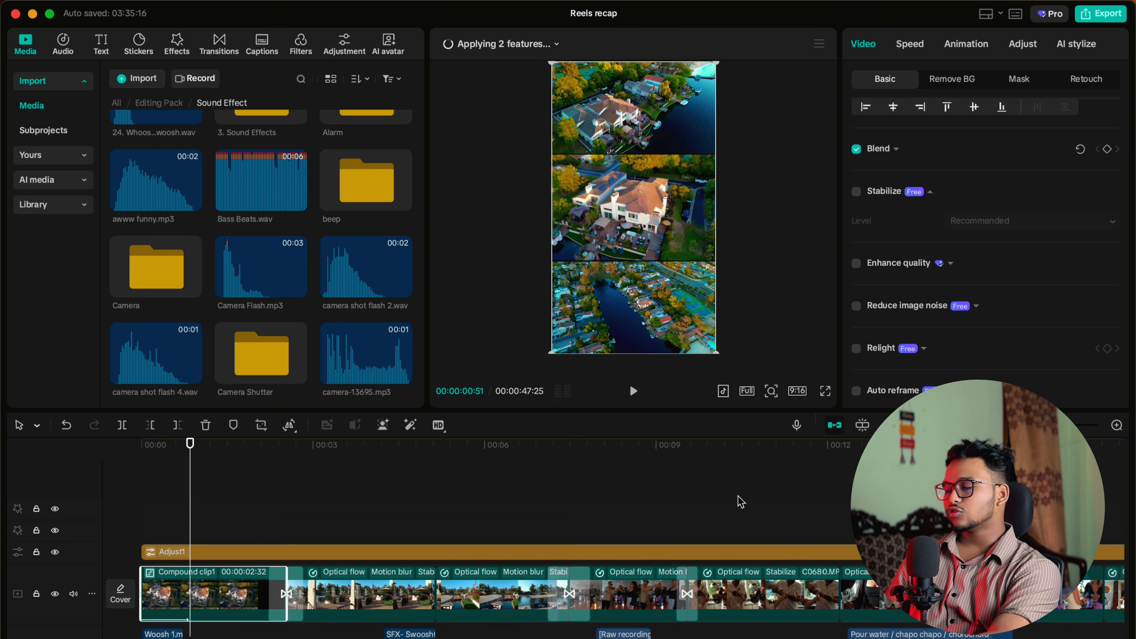
drag(317, 468, 56, 469)
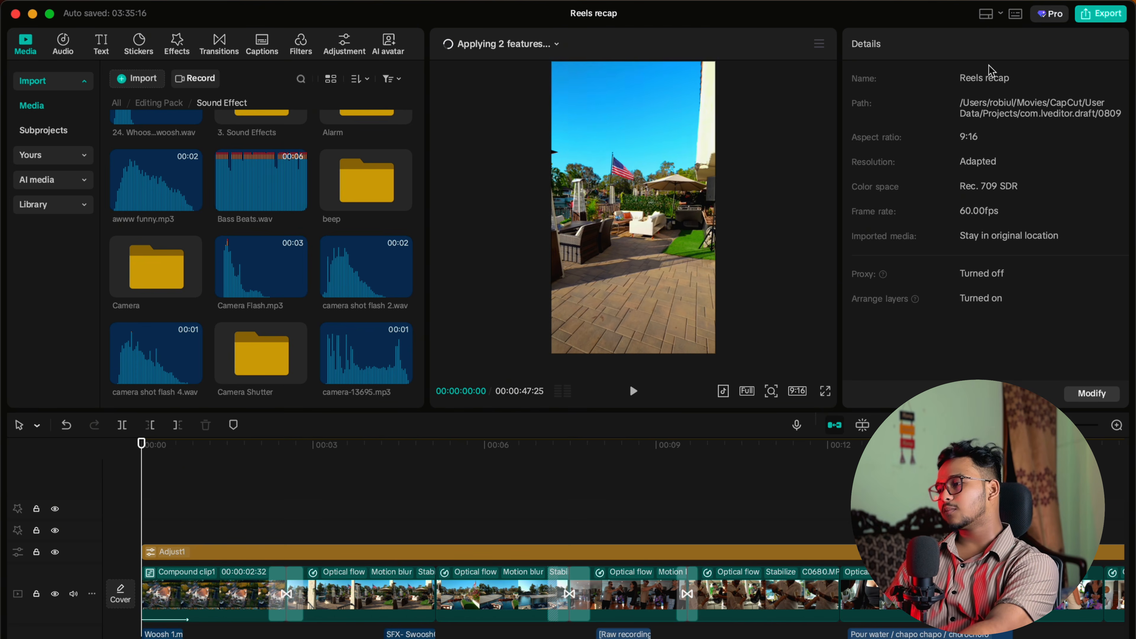
click(1096, 13)
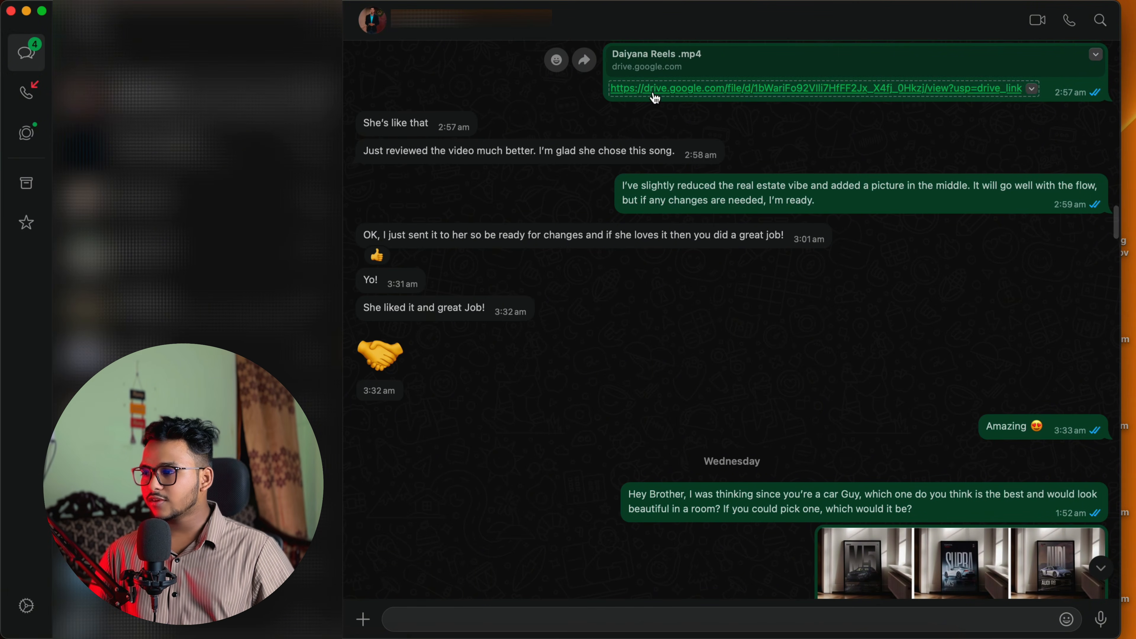
Step: Open the Google Drive link to the finished reel from the WhatsApp chat and play the video in the browser
click(660, 89)
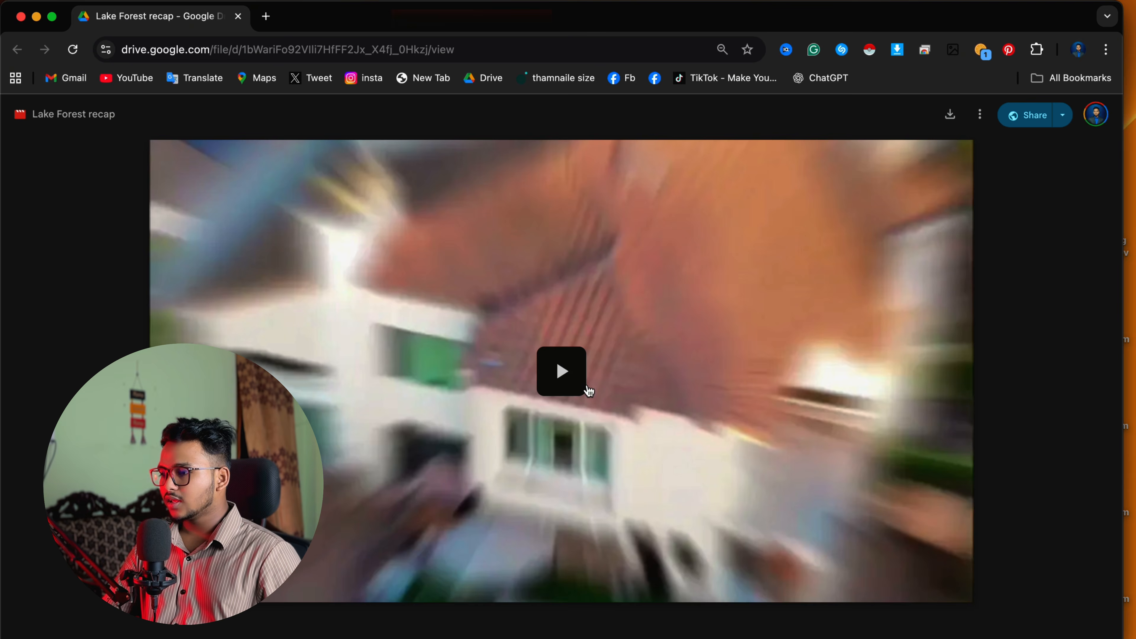
click(561, 373)
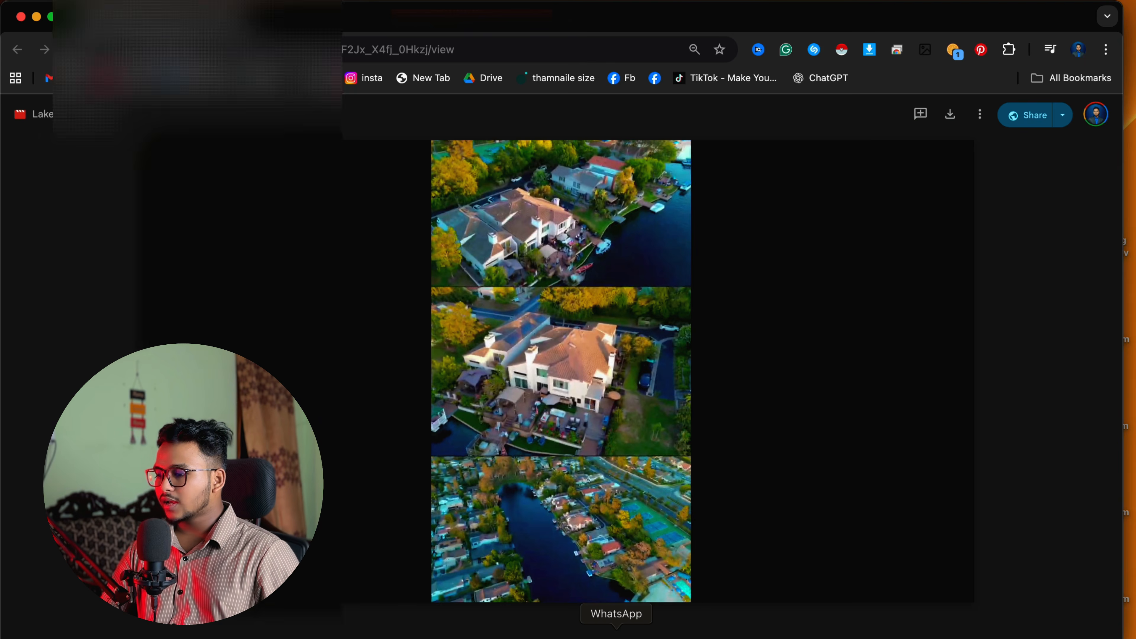
Step: Return to the WhatsApp chat and examine the message about reducing the real estate vibe and adding a picture in the middle
click(616, 635)
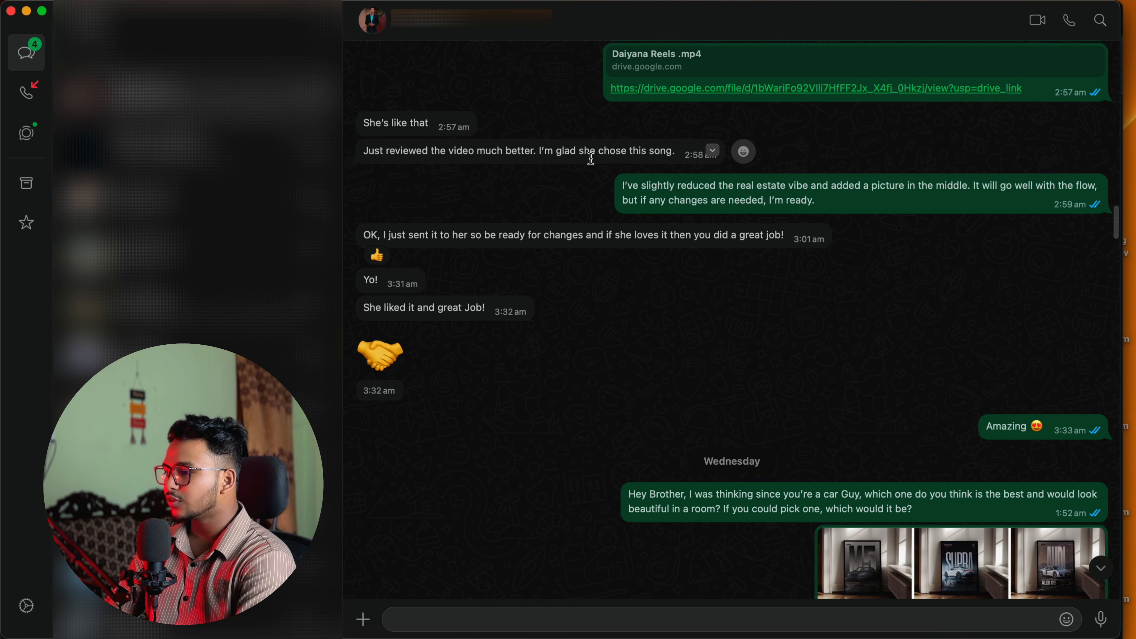
triple_click(662, 182)
click(627, 187)
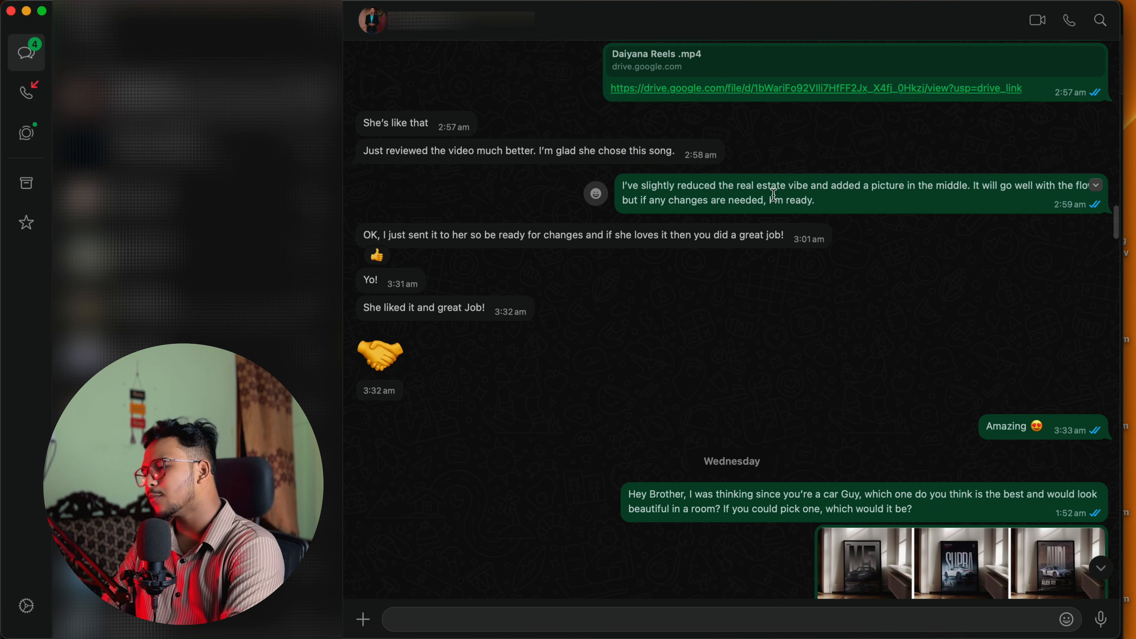
click(801, 198)
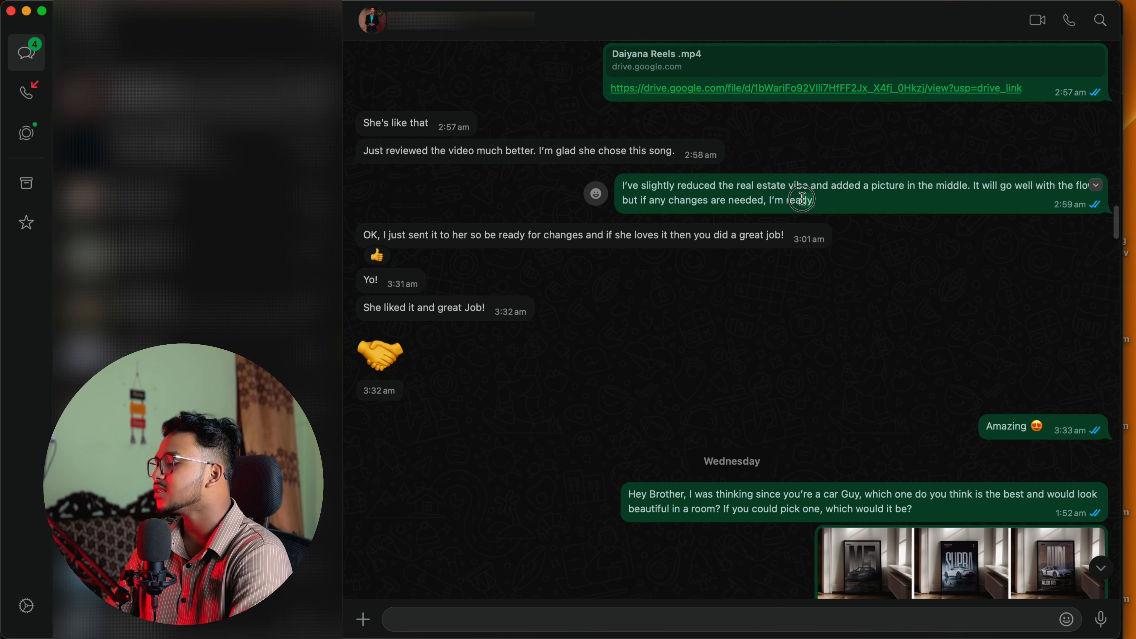